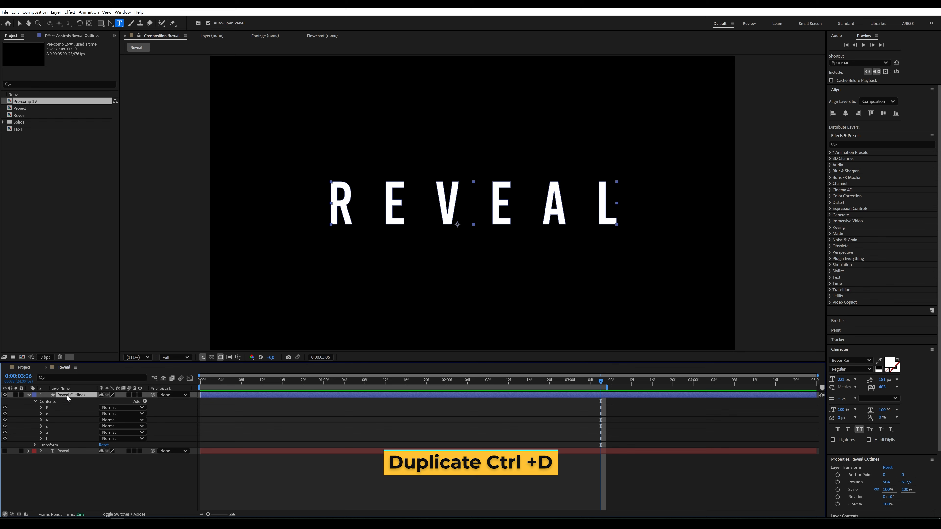
# Duplicate the Reveal Outlines layer until there are six outline layers, one for each letter.
pyautogui.hotkey('ctrl', 'd')
pyautogui.hotkey('ctrl', 'd')
pyautogui.hotkey('ctrl', 'd')
pyautogui.hotkey('ctrl', 'd')
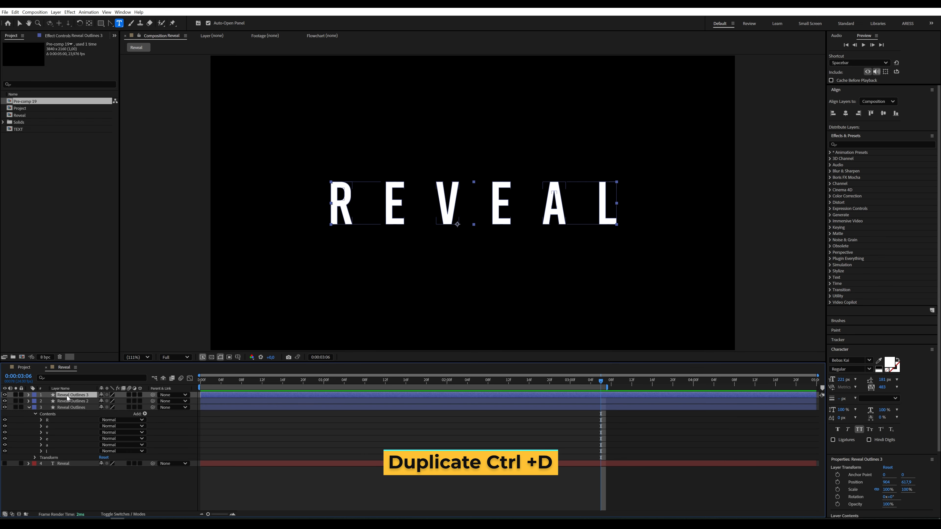
pyautogui.hotkey('ctrl', 'd')
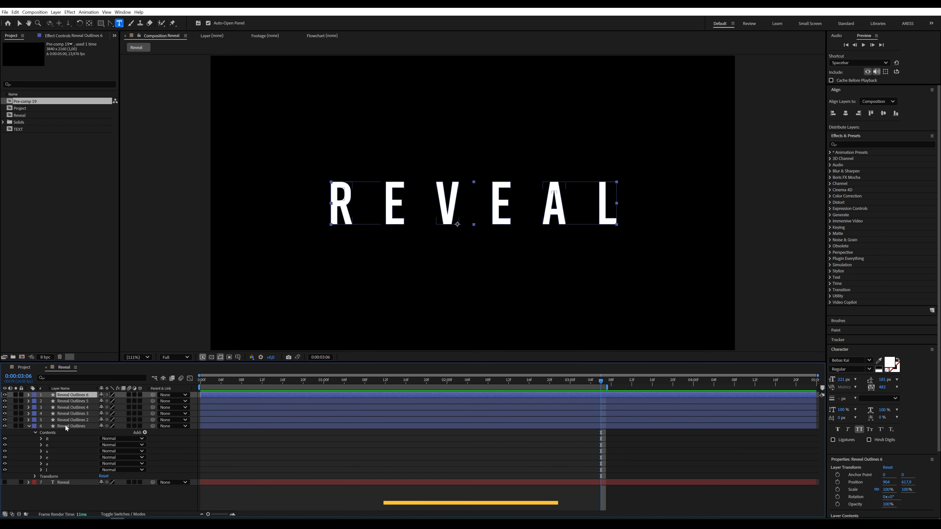
# Rename the original Reveal Outlines layer R and the Reveal Outlines 2 layer E.
pyautogui.keyDown('shift'); pyautogui.click(65, 426); pyautogui.keyUp('shift')
pyautogui.rightClick(68, 426)
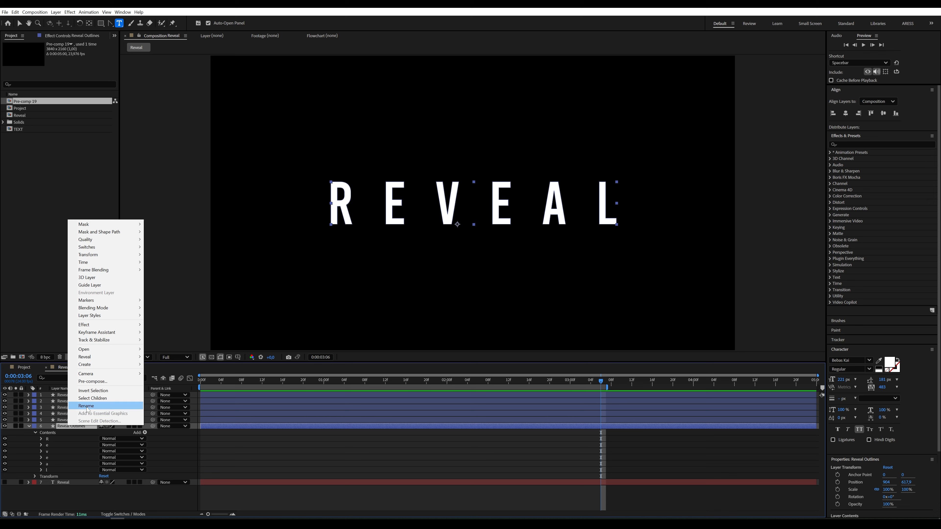
pyautogui.click(87, 408)
pyautogui.write('R')
pyautogui.click(74, 419)
pyautogui.rightClick(74, 419)
pyautogui.click(93, 399)
pyautogui.write('E')
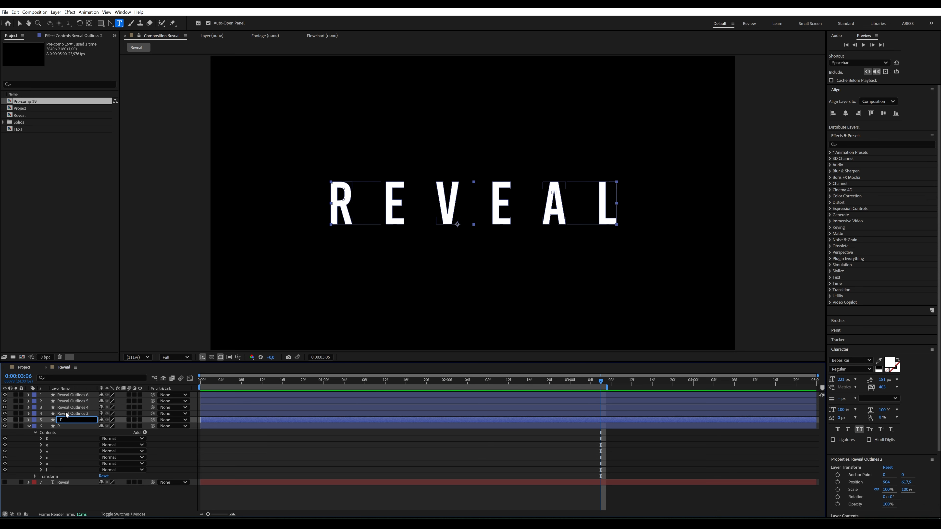
# Rename the Reveal Outlines 3 layer V and the Reveal Outlines 4 layer E.
pyautogui.click(66, 412)
pyautogui.rightClick(65, 412)
pyautogui.click(84, 392)
pyautogui.write('V')
pyautogui.click(71, 408)
pyautogui.rightClick(71, 408)
pyautogui.click(89, 388)
pyautogui.write('E')
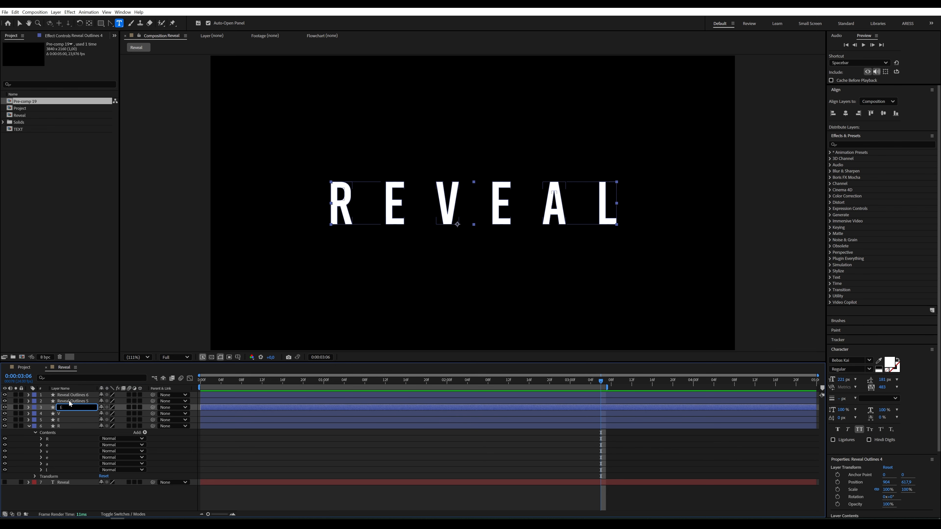
# Rename the Reveal Outlines 5 layer A and the Reveal Outlines 6 layer L.
pyautogui.click(70, 401)
pyautogui.rightClick(70, 401)
pyautogui.click(86, 382)
pyautogui.write('A')
pyautogui.click(72, 395)
pyautogui.rightClick(72, 395)
pyautogui.click(90, 377)
pyautogui.write('L')
pyautogui.press('Return')
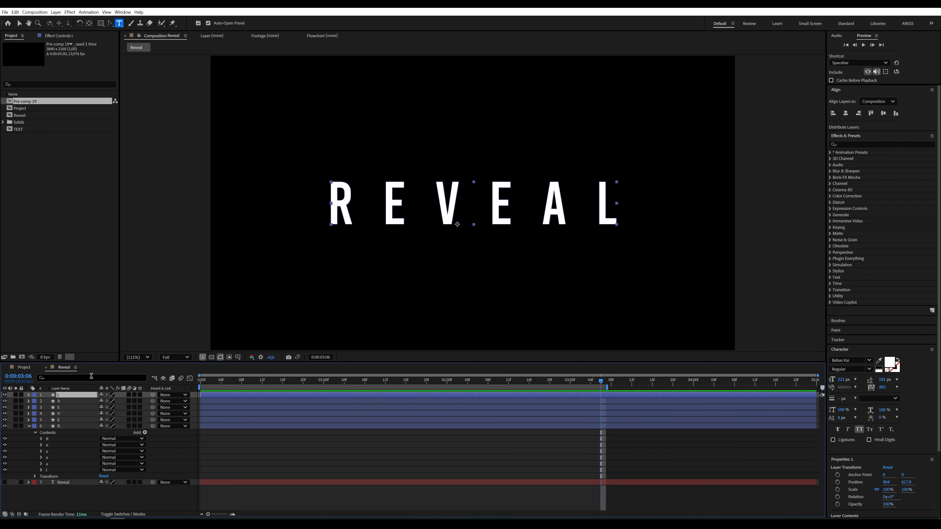
# Delete every letter group except R from the contents of the R layer.
pyautogui.click(52, 447)
pyautogui.keyDown('shift'); pyautogui.click(53, 465); pyautogui.keyUp('shift')
pyautogui.keyDown('shift'); pyautogui.click(53, 470); pyautogui.keyUp('shift')
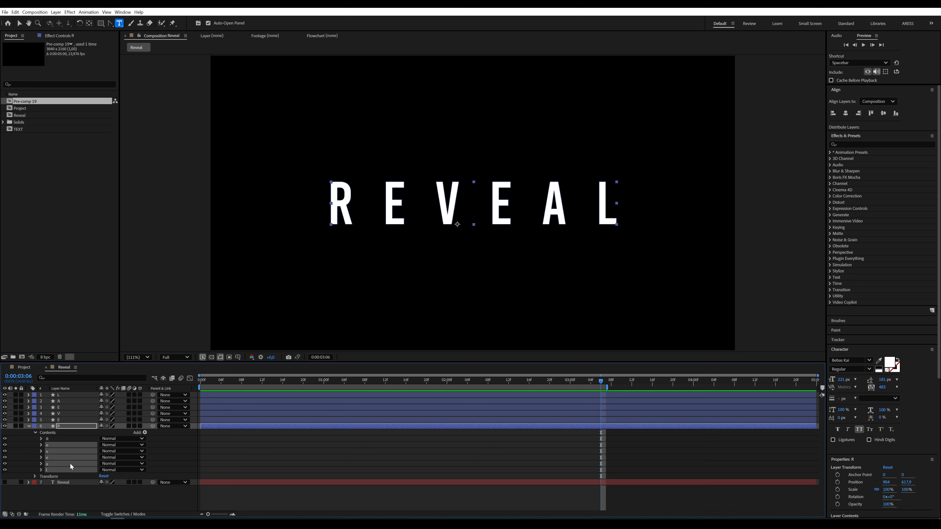
pyautogui.press('Delete')
# Delete every letter group except the first E from the E layer directly above R.
pyautogui.click(28, 420)
pyautogui.click(35, 426)
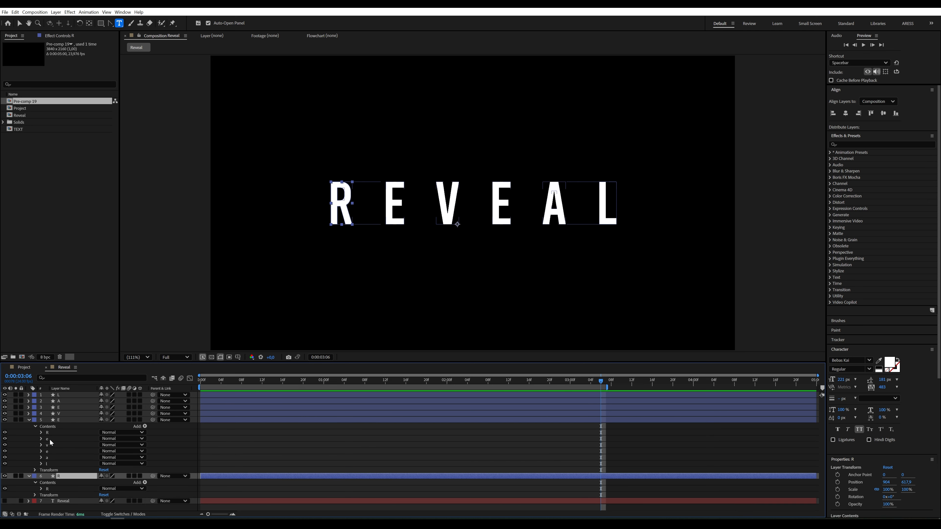
pyautogui.click(49, 433)
pyautogui.press('Delete')
pyautogui.click(50, 439)
pyautogui.keyDown('shift'); pyautogui.click(49, 458); pyautogui.keyUp('shift')
pyautogui.press('Delete')
# Delete every letter group except V from the contents of the V layer.
pyautogui.click(28, 420)
pyautogui.click(28, 414)
pyautogui.click(35, 421)
pyautogui.click(48, 426)
pyautogui.press('Delete')
pyautogui.press('Delete')
# Delete every letter group except the second E from the E layer above V.
pyautogui.click(29, 407)
pyautogui.click(35, 415)
pyautogui.click(49, 420)
pyautogui.keyDown('shift'); pyautogui.click(48, 437); pyautogui.keyUp('shift')
pyautogui.click(48, 422)
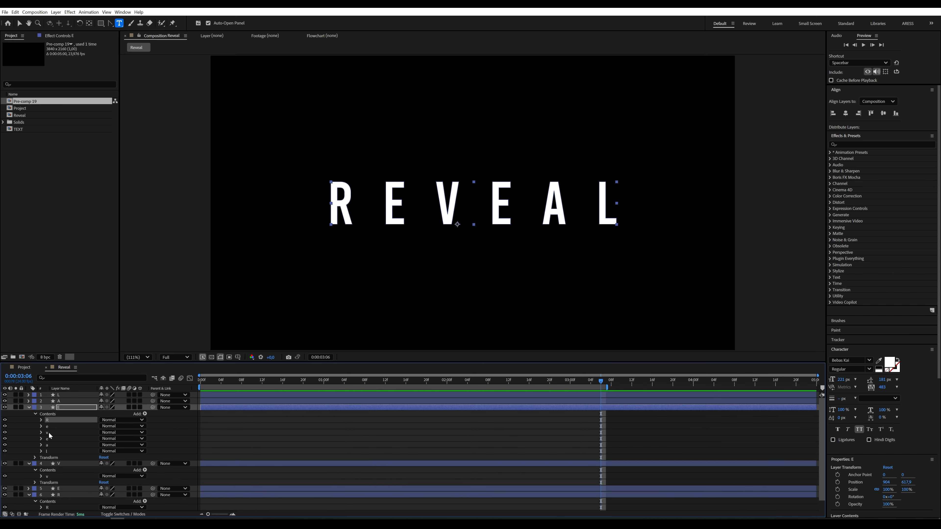
pyautogui.keyDown('shift'); pyautogui.click(49, 433); pyautogui.keyUp('shift')
pyautogui.press('Delete')
pyautogui.click(50, 433)
pyautogui.keyDown('shift'); pyautogui.click(49, 428); pyautogui.keyUp('shift')
pyautogui.press('Delete')
# Delete every letter group except A from the contents of the A layer.
pyautogui.click(28, 407)
pyautogui.click(28, 401)
pyautogui.click(35, 408)
pyautogui.click(47, 414)
pyautogui.keyDown('shift'); pyautogui.click(52, 432); pyautogui.keyUp('shift')
pyautogui.press('Delete')
pyautogui.click(48, 420)
pyautogui.press('Delete')
# Delete every letter group except L from the contents of the L layer.
pyautogui.click(48, 432)
pyautogui.keyDown('shift'); pyautogui.click(48, 408); pyautogui.keyUp('shift')
pyautogui.press('Delete')
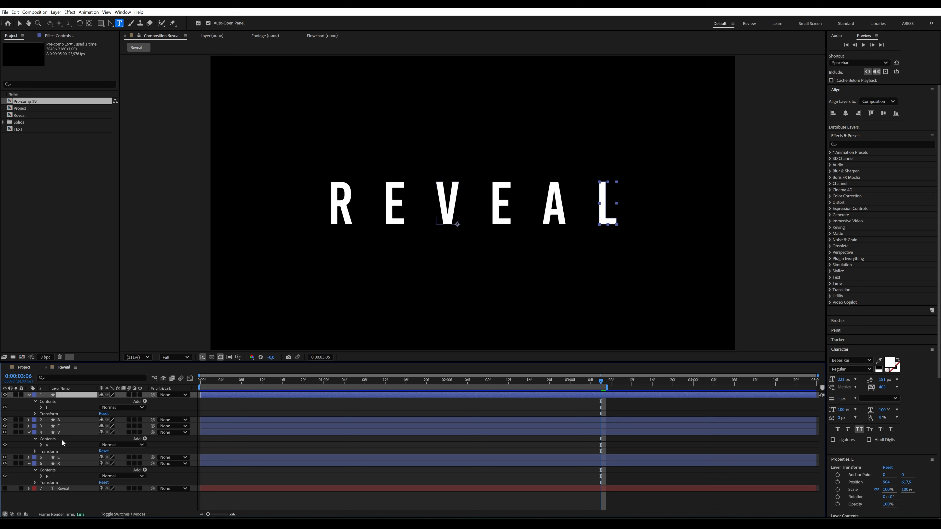
# Center the anchor points of all six letter layers on their letters and collapse the layers.
pyautogui.keyDown('shift'); pyautogui.click(66, 463); pyautogui.keyUp('shift')
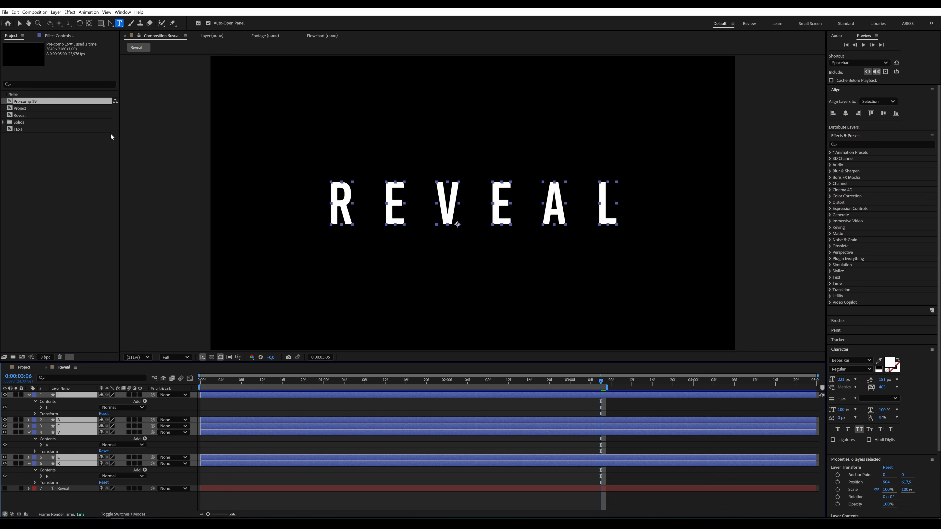
pyautogui.click(89, 23)
pyautogui.hotkey('ctrl', 'alt', 'Home')
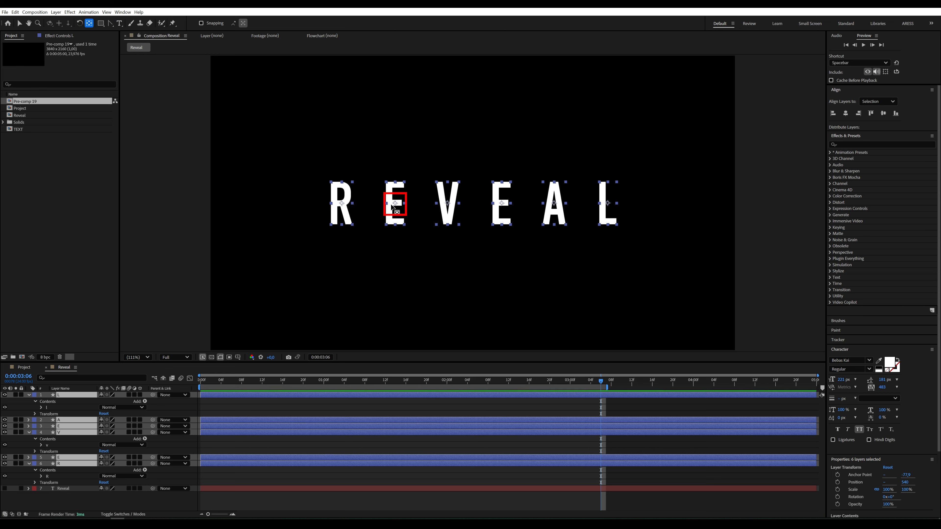
pyautogui.click(368, 220)
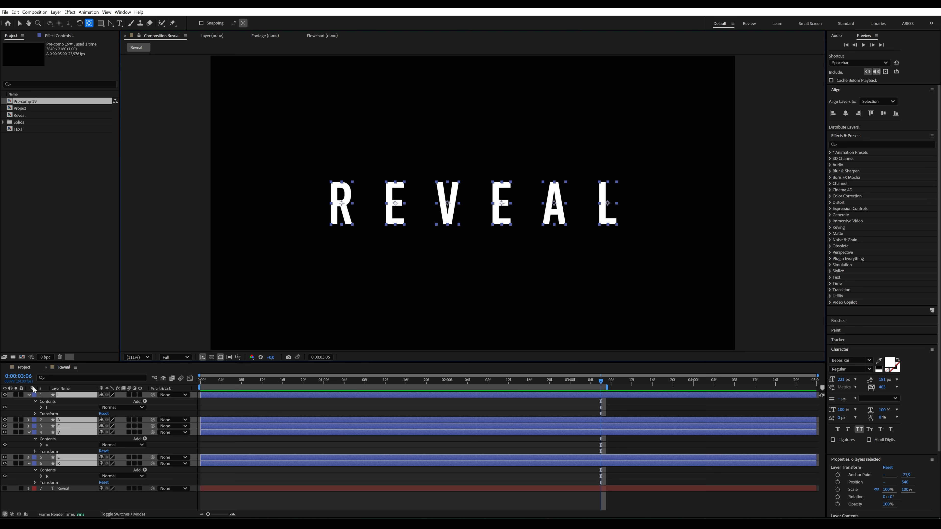
pyautogui.click(32, 395)
pyautogui.click(29, 395)
pyautogui.click(28, 395)
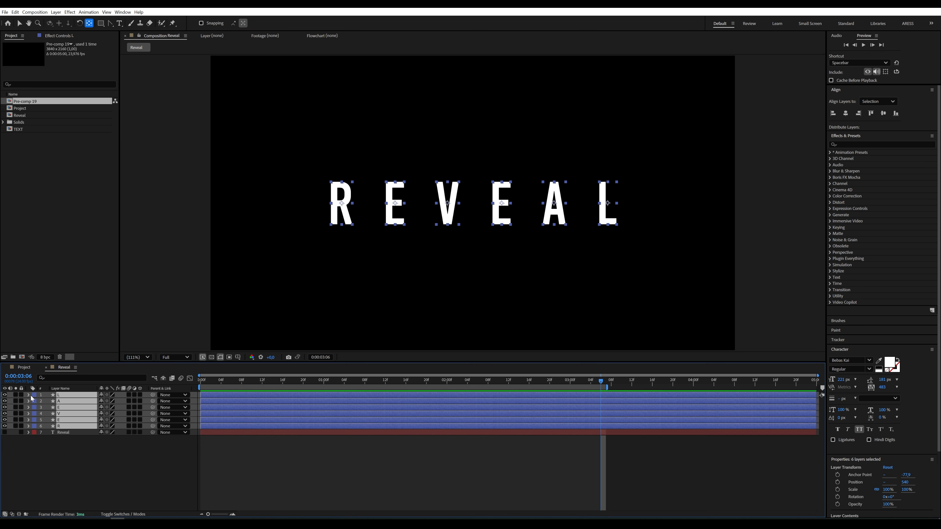
# Show the Title/Action Safe overlay and the rulers in the composition view.
pyautogui.click(238, 357)
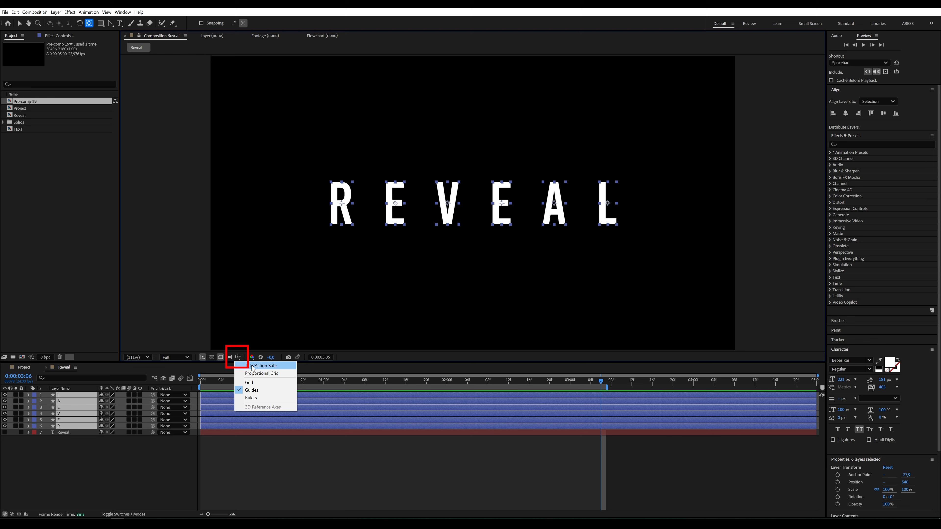
pyautogui.click(262, 366)
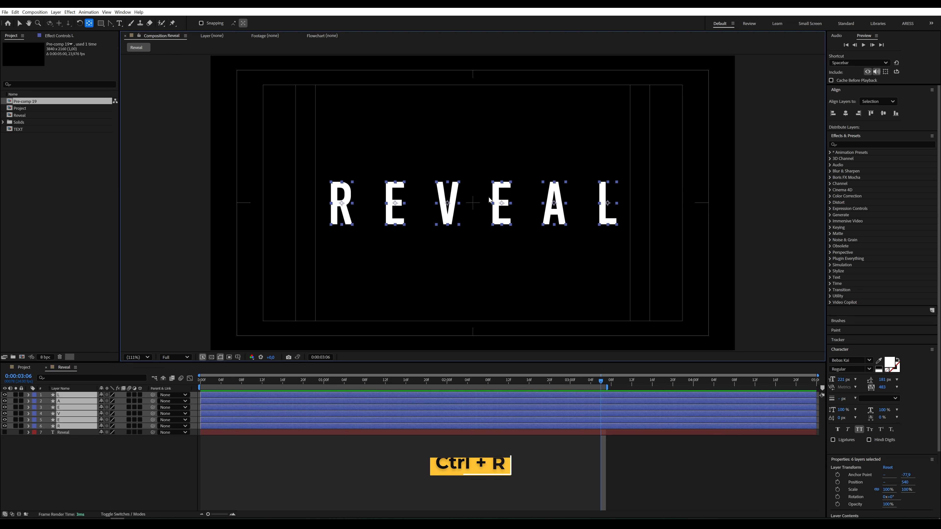
pyautogui.hotkey('ctrl', 'r')
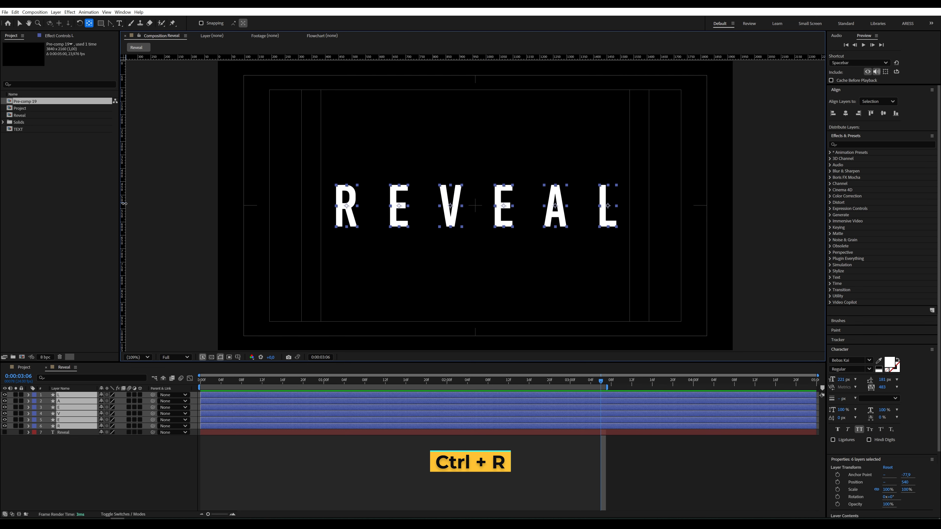
# Place vertical guides at the composition's centre and the right edge of L, and horizontal guides along the letters' top and bottom edges.
pyautogui.press('v')
pyautogui.moveTo(124, 204)
pyautogui.mouseDown()
pyautogui.moveTo(386, 227)
pyautogui.moveTo(475, 214)
pyautogui.mouseUp()
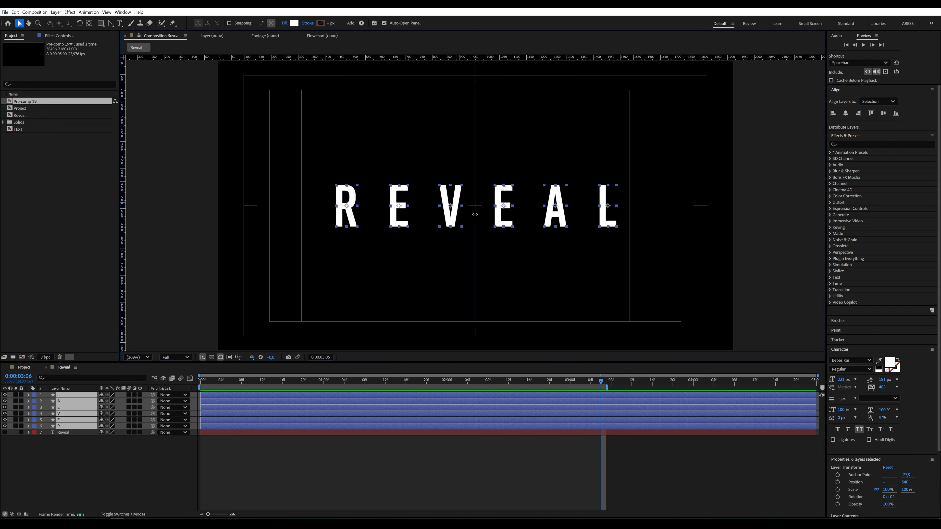
pyautogui.scroll(4, 475, 211)
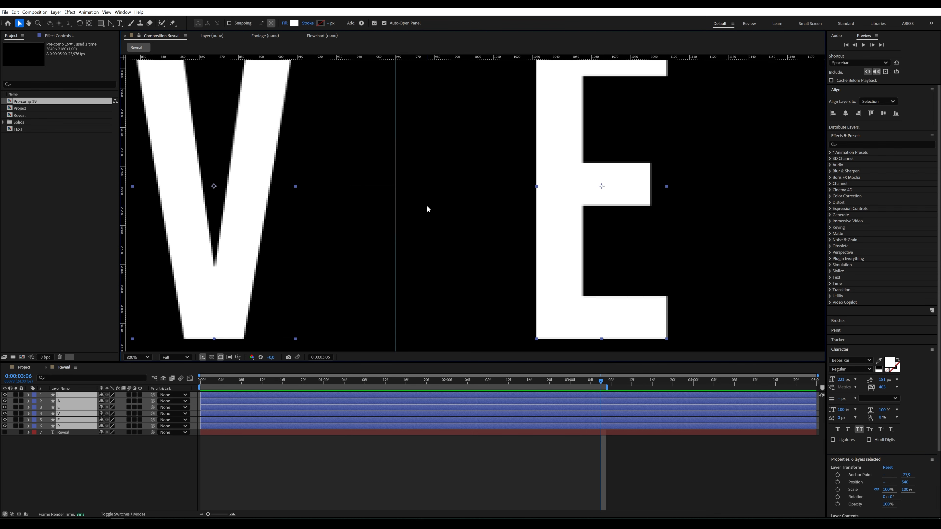
pyautogui.scroll(-1, 427, 206)
pyautogui.moveTo(477, 57); pyautogui.dragTo(508, 273)
pyautogui.scroll(-2, 574, 277)
pyautogui.moveTo(125, 268); pyautogui.dragTo(522, 247)
# Place a vertical guide along the left edge of the R and deselect all layers.
pyautogui.scroll(-3, 500, 243)
pyautogui.scroll(4, 393, 246)
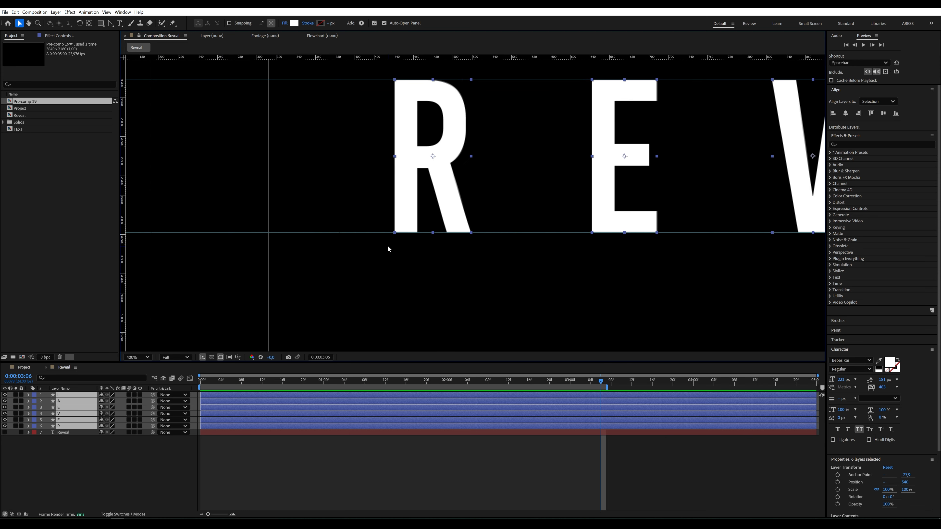
pyautogui.moveTo(123, 227); pyautogui.dragTo(394, 222)
pyautogui.scroll(-2, 390, 222)
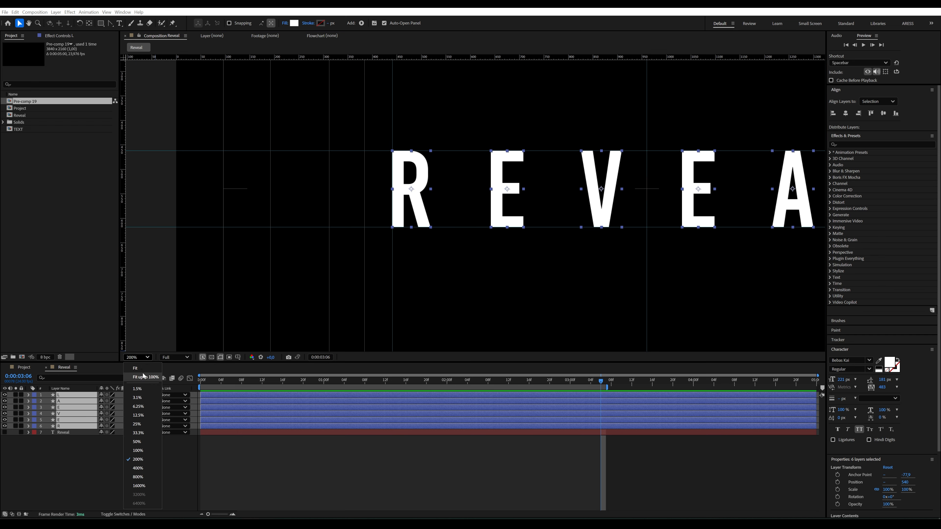
pyautogui.hotkey('shift', '/')
pyautogui.click(166, 451)
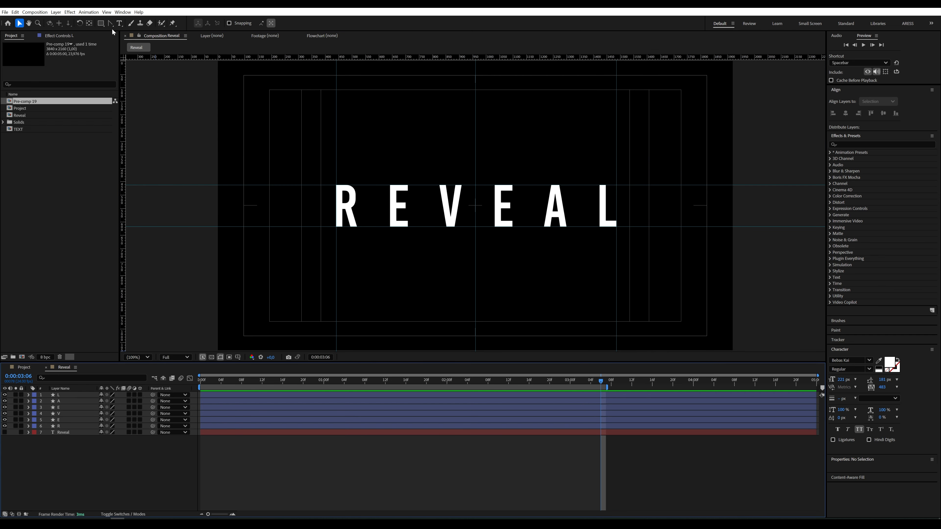
# Draw a narrow white rectangle over the stem of the L at full letter height and center its anchor point.
pyautogui.click(100, 24)
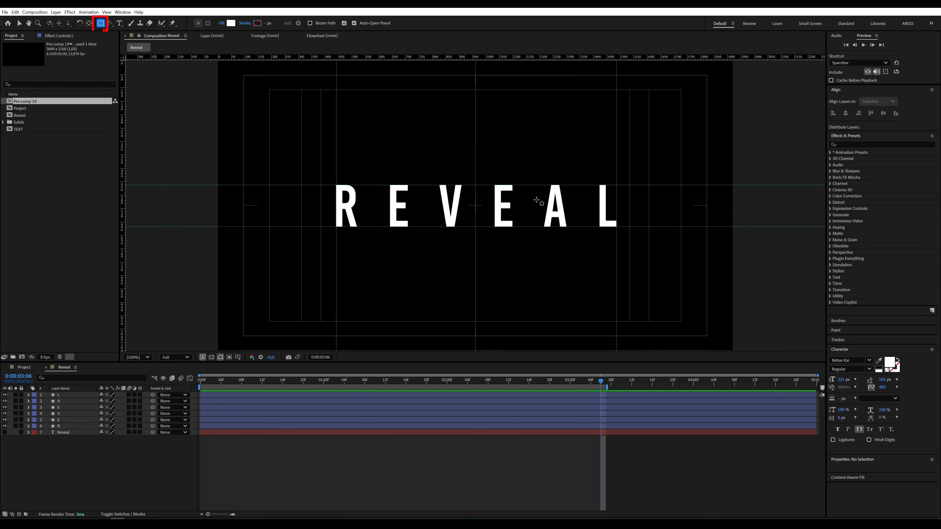
pyautogui.scroll(4, 626, 208)
pyautogui.moveTo(509, 199); pyautogui.dragTo(469, 220)
pyautogui.moveTo(469, 144); pyautogui.dragTo(493, 297)
pyautogui.hotkey('ctrl', 'alt', 'Home')
pyautogui.scroll(-2, 533, 254)
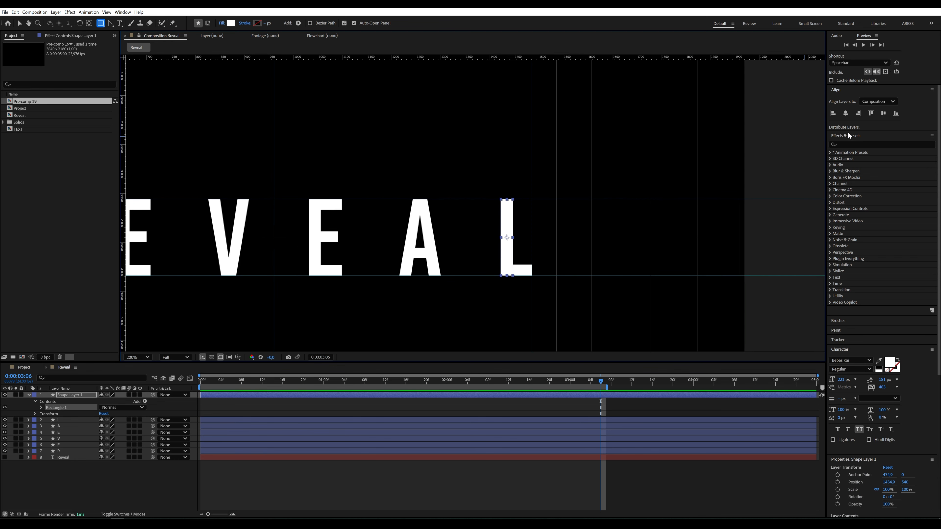
# Center the narrow rectangle horizontally in the composition and rename its layer Line.
pyautogui.click(846, 113)
pyautogui.scroll(-1, 442, 200)
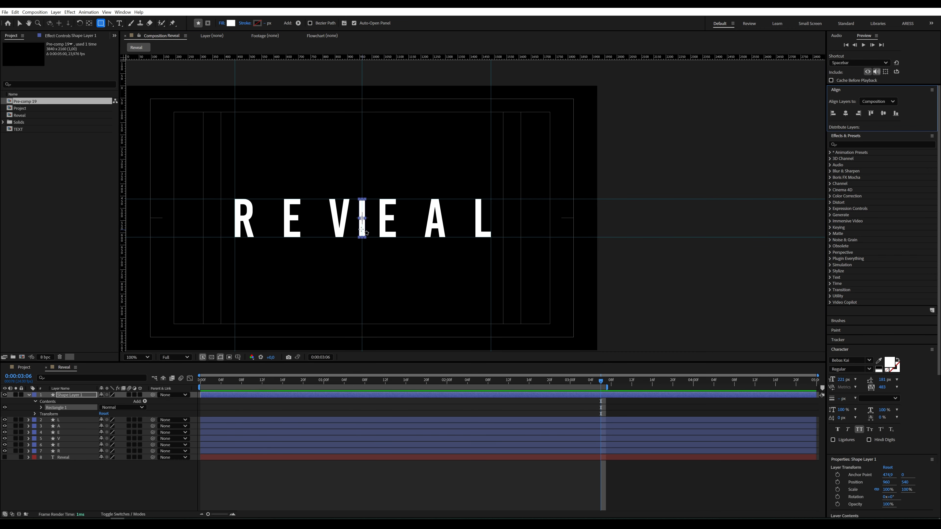
pyautogui.rightClick(82, 394)
pyautogui.click(104, 375)
pyautogui.write('Line')
pyautogui.press('Return')
pyautogui.click(119, 484)
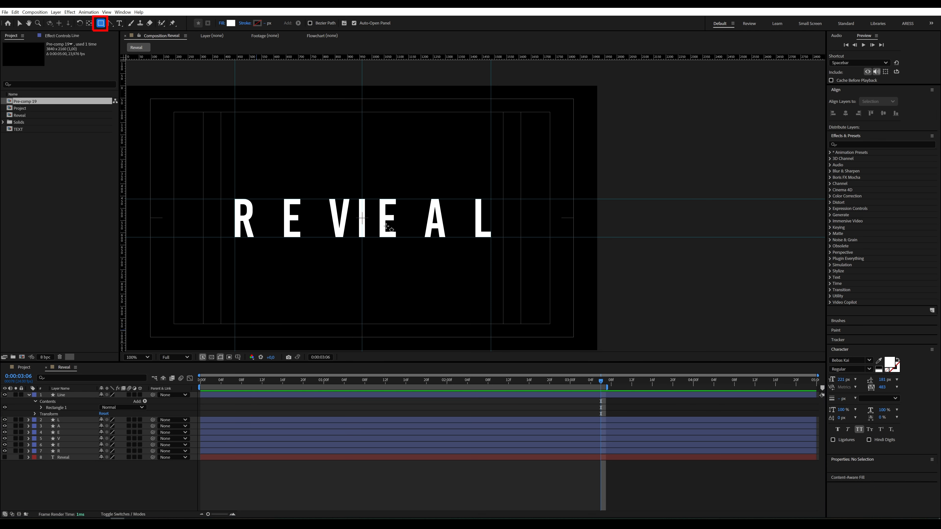
# Draw a letter-height rectangle from the centre guide to the right title-safe edge, center its anchor point, and name its layer MAsk L.
pyautogui.scroll(1, 388, 235)
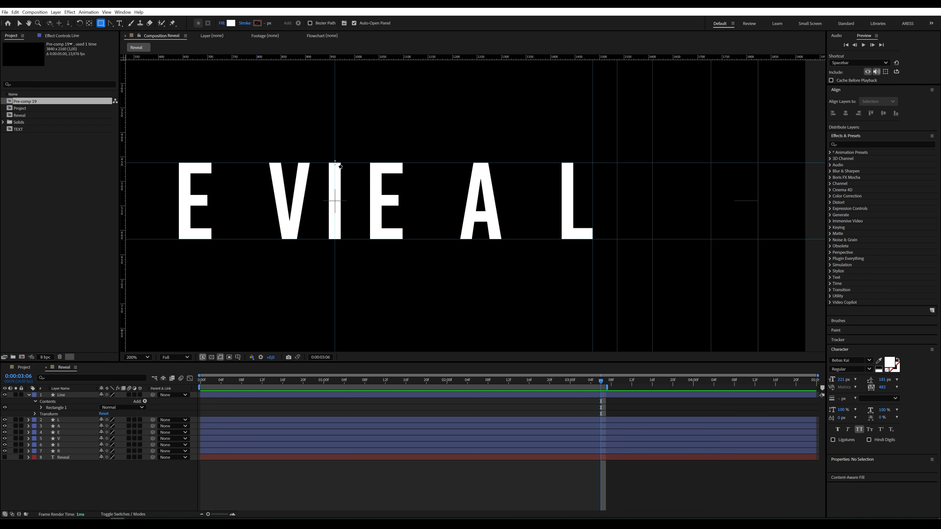
pyautogui.moveTo(335, 162); pyautogui.dragTo(711, 239)
pyautogui.hotkey('ctrl', 'alt', 'Home')
pyautogui.press(',')
pyautogui.press('Return')
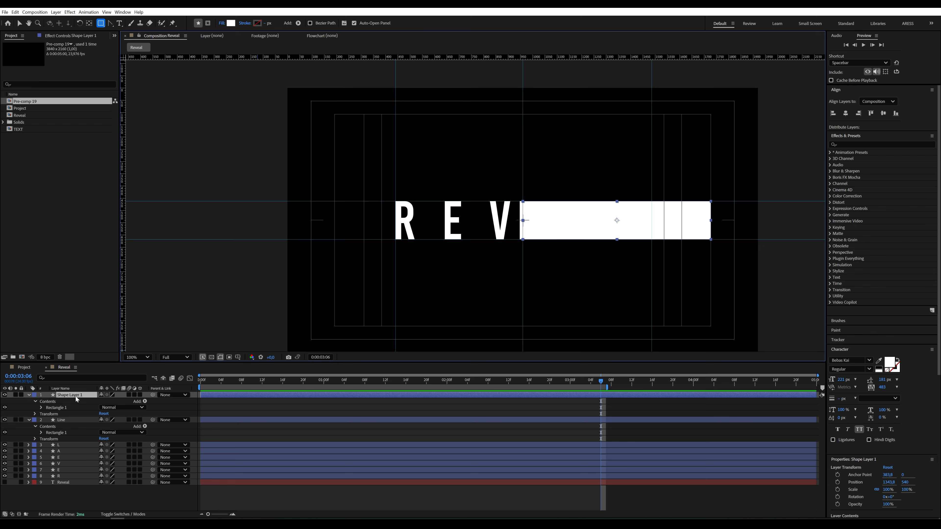
pyautogui.write('MAsk L')
pyautogui.press('Return')
# Duplicate the mask rectangle and move the copy left so its right edge meets the centre guide.
pyautogui.hotkey('ctrl', 'd')
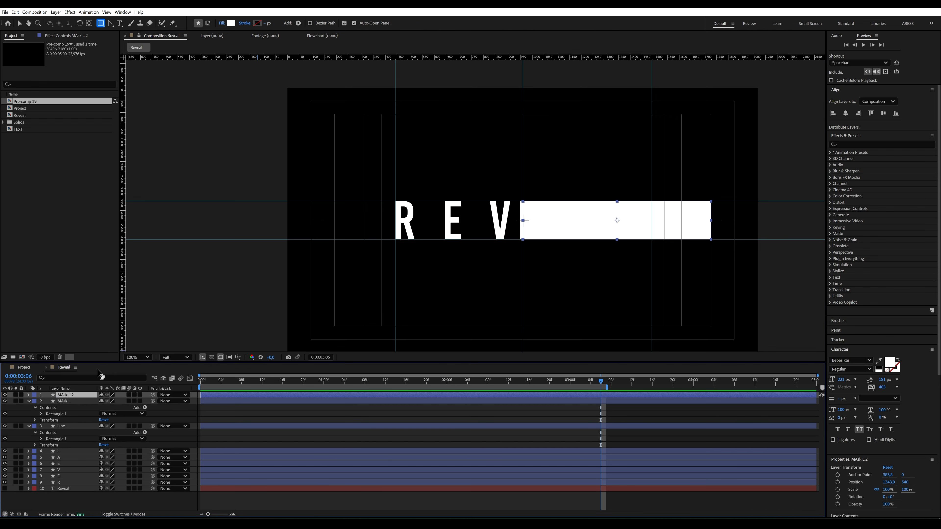
pyautogui.press('v')
pyautogui.moveTo(558, 223); pyautogui.dragTo(401, 221)
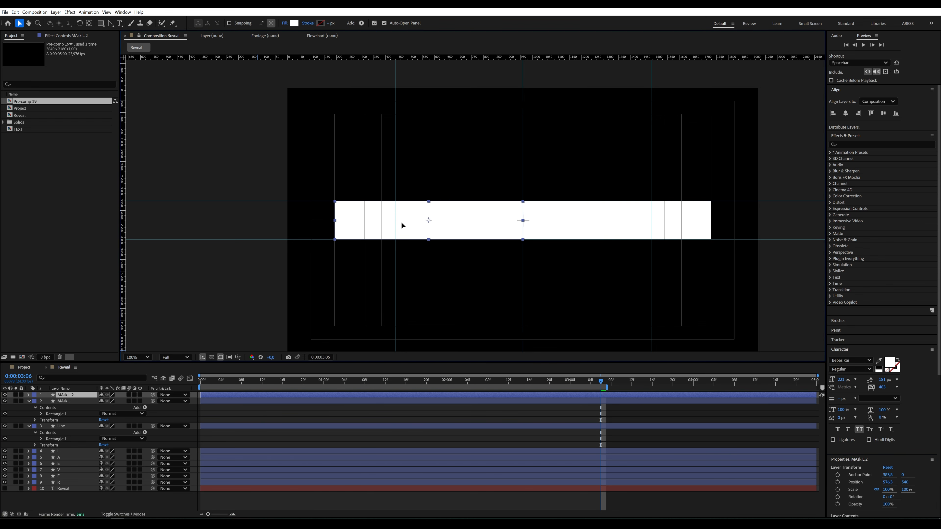
# Rename the mask copy over the left half MAsk L and the original over the right half MAsk R.
pyautogui.rightClick(65, 395)
pyautogui.click(83, 375)
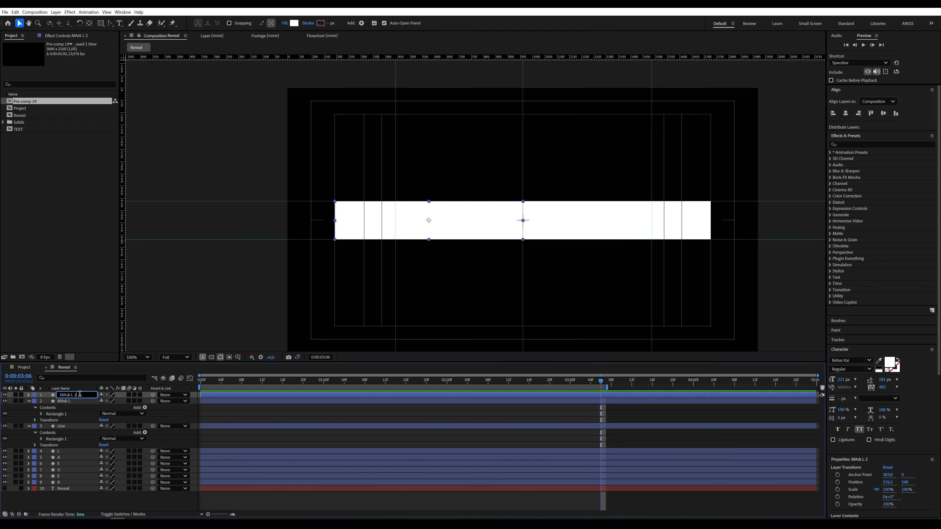
pyautogui.click(66, 402)
pyautogui.rightClick(67, 402)
pyautogui.click(85, 383)
pyautogui.click(81, 400)
pyautogui.press('BackSpace')
pyautogui.write('R')
pyautogui.press('Return')
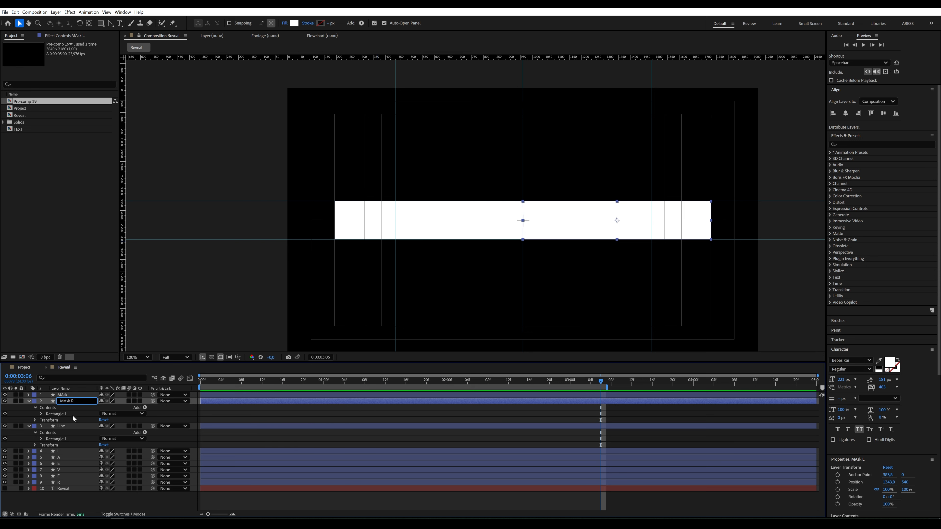
# Give both mask layers the Pink label colour and hide them.
pyautogui.keyDown('shift'); pyautogui.click(37, 396); pyautogui.keyUp('shift')
pyautogui.click(35, 396)
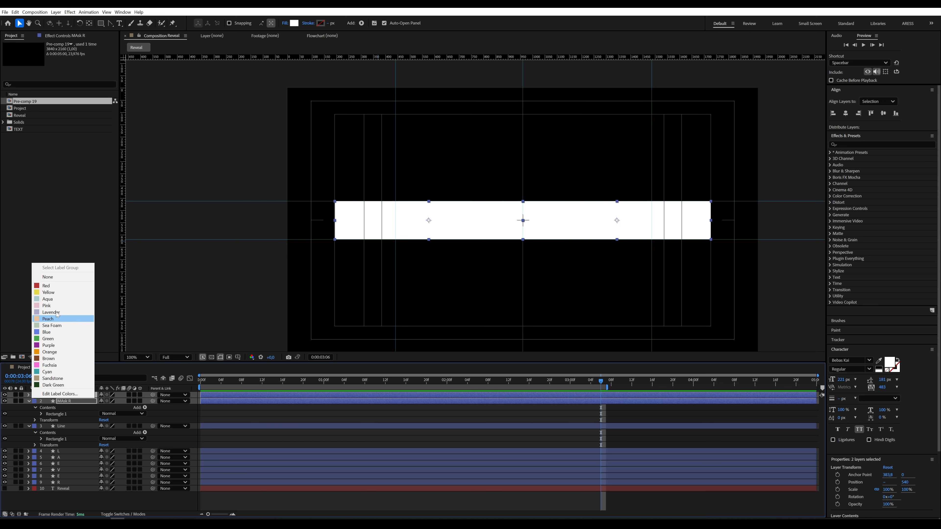
pyautogui.click(48, 306)
pyautogui.moveTo(4, 395); pyautogui.dragTo(4, 402)
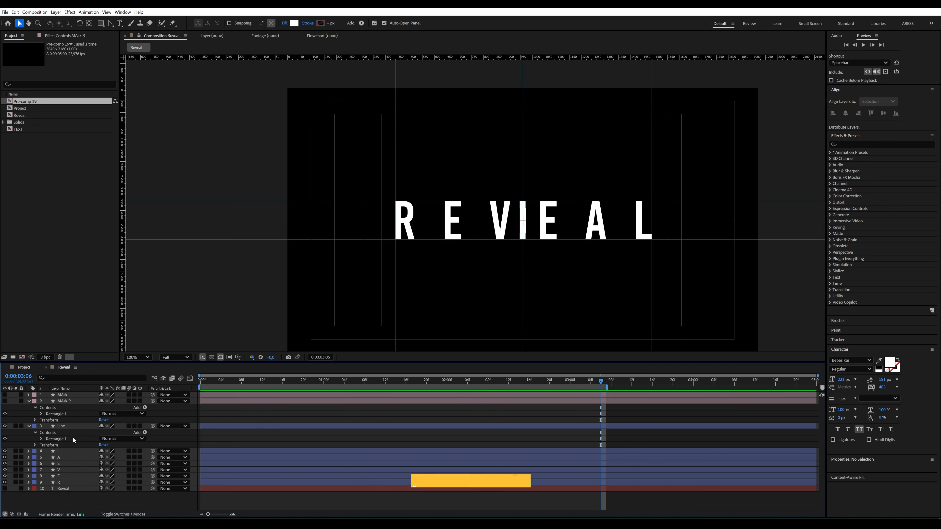
# Keyframe the Line's position at the centre at 1:00 and at x 325, beyond the R, at 0:00, and preview the move.
pyautogui.click(68, 425)
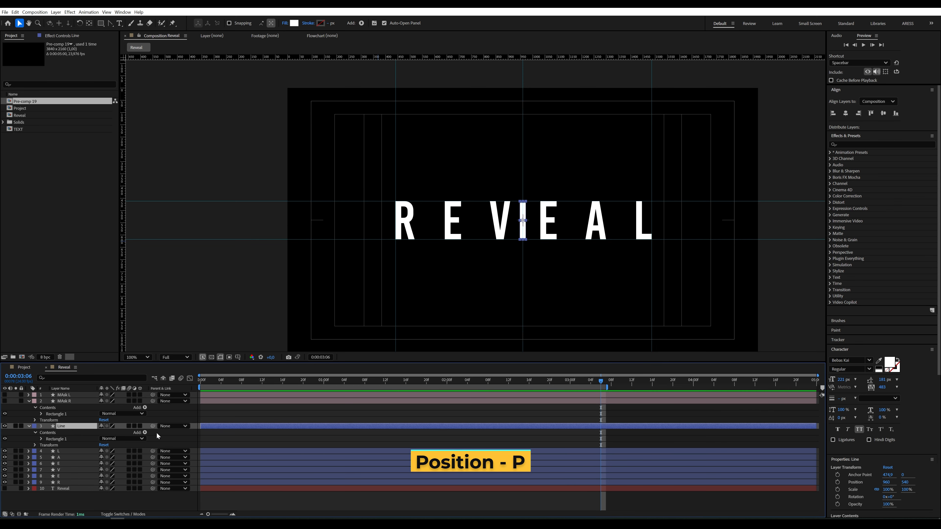
pyautogui.press('p')
pyautogui.click(324, 381)
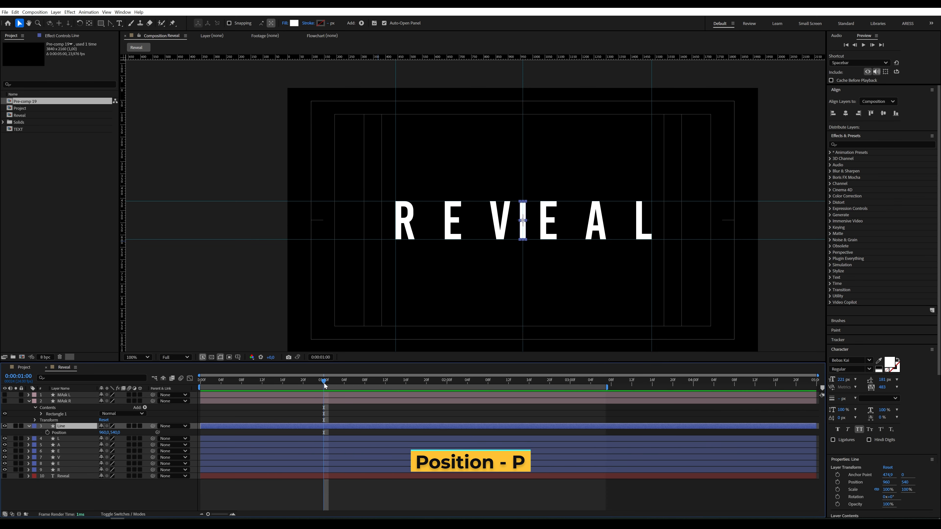
pyautogui.click(47, 432)
pyautogui.moveTo(212, 383); pyautogui.dragTo(193, 387)
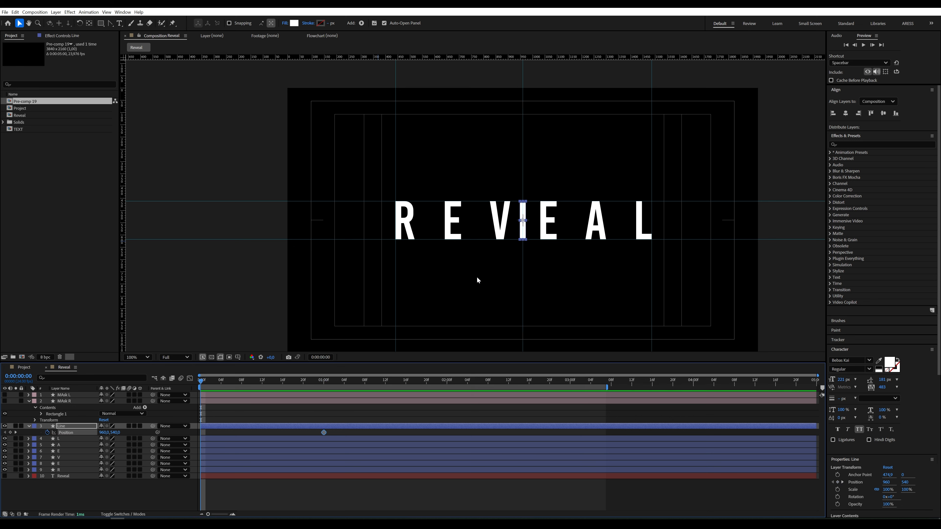
pyautogui.moveTo(525, 235); pyautogui.dragTo(368, 236)
pyautogui.press('space')
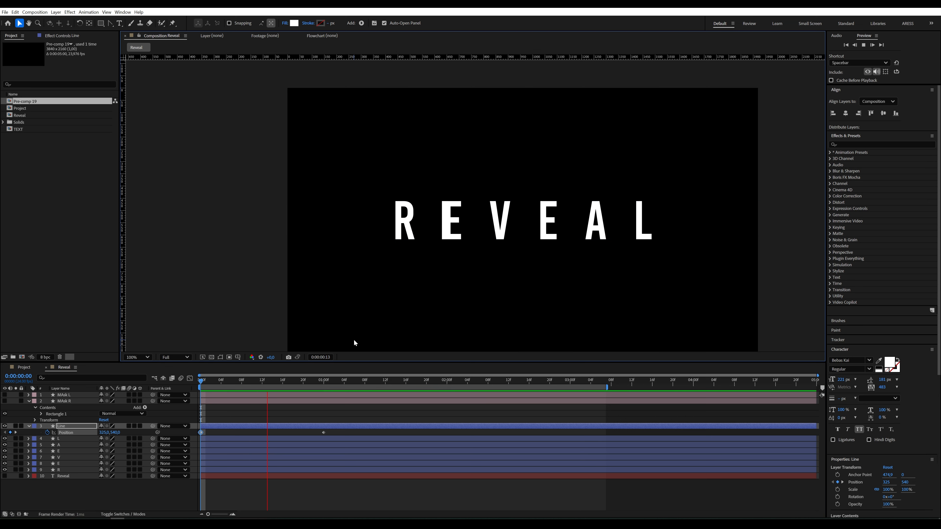
pyautogui.press('space')
# Easy-ease both Line position keyframes, reshape the speed graph so the peak falls near the end, and preview it.
pyautogui.click(329, 433)
pyautogui.moveTo(329, 435); pyautogui.dragTo(199, 429)
pyautogui.press('F9')
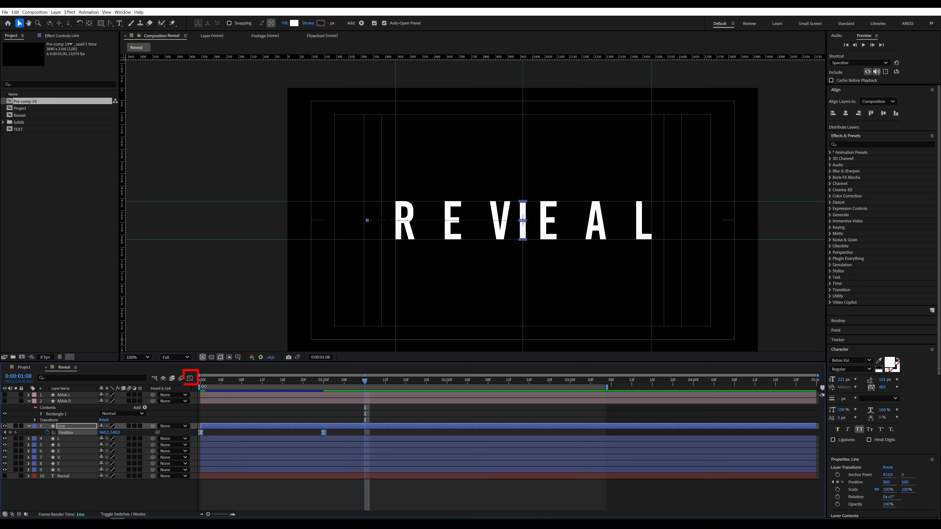
pyautogui.click(189, 379)
pyautogui.moveTo(336, 498); pyautogui.dragTo(260, 494)
pyautogui.press('space')
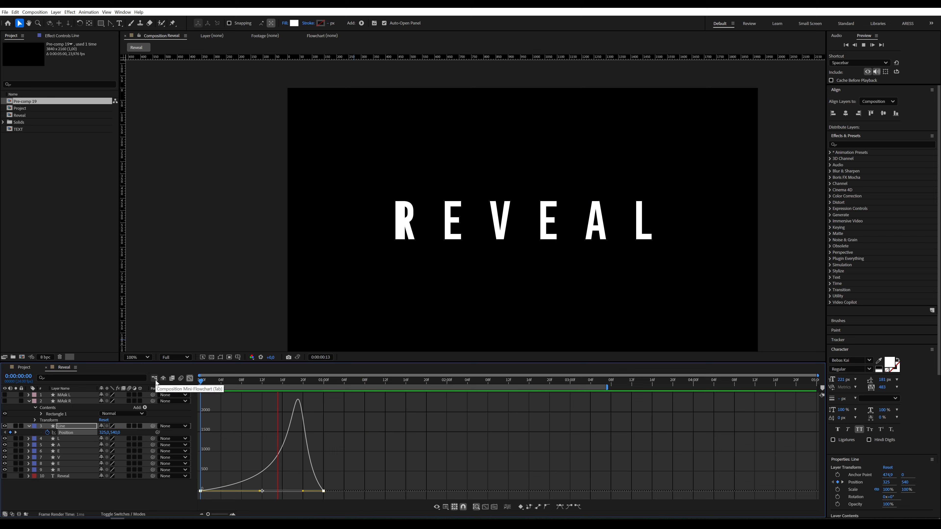
pyautogui.press('space')
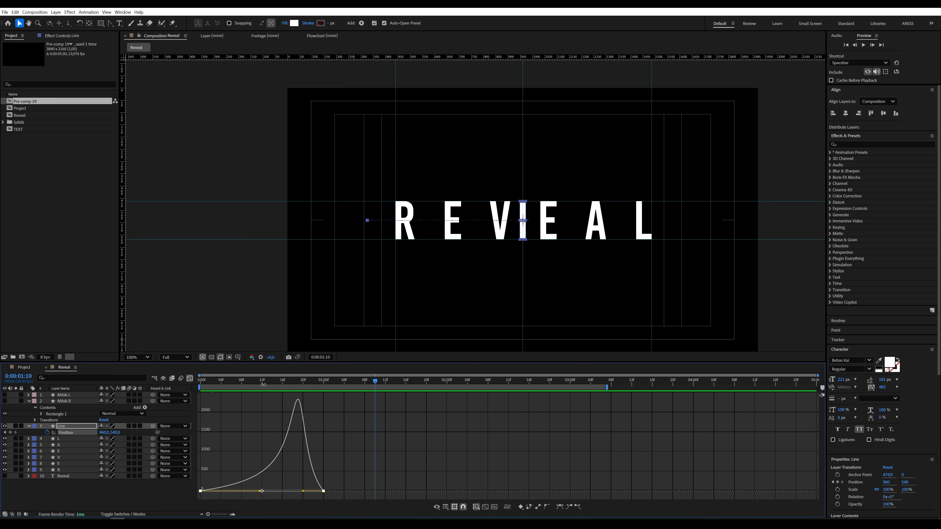
pyautogui.click(189, 379)
# Set MAsk L as the track matte of the Line layer.
pyautogui.click(326, 381)
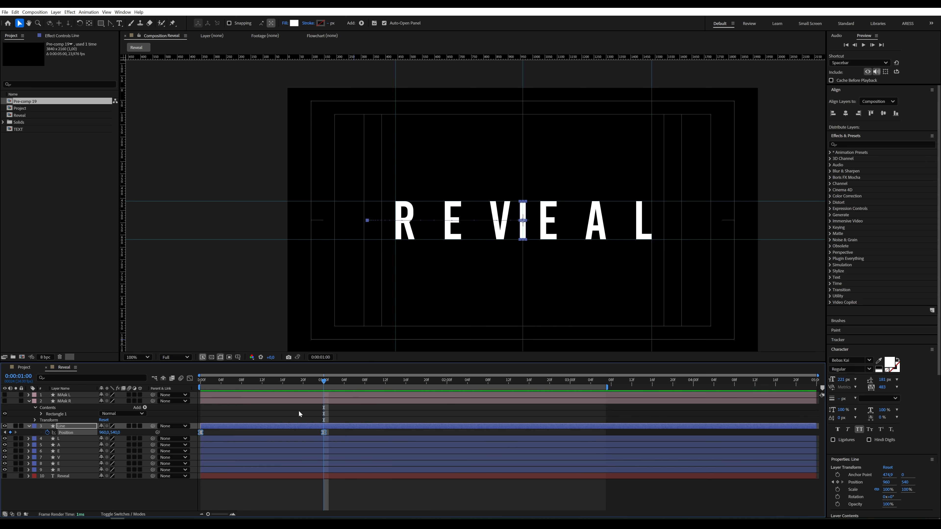
pyautogui.click(270, 435)
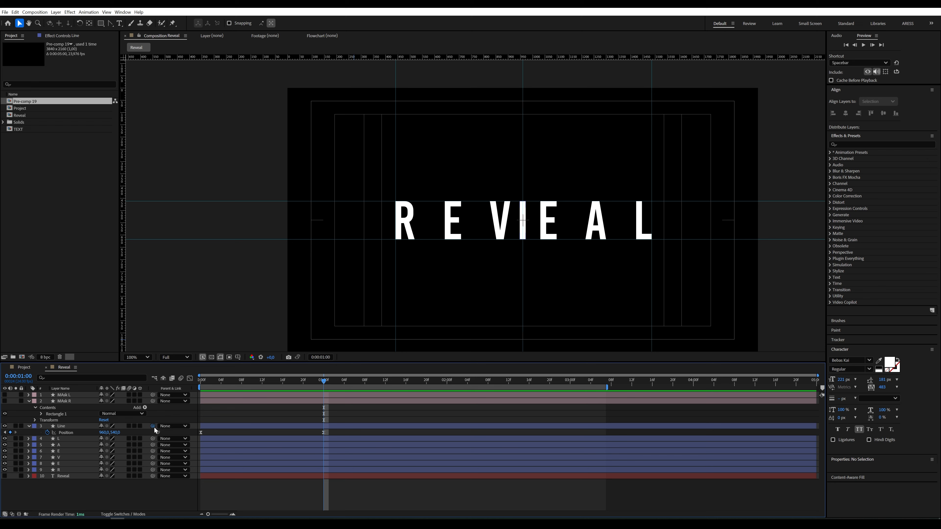
pyautogui.click(75, 401)
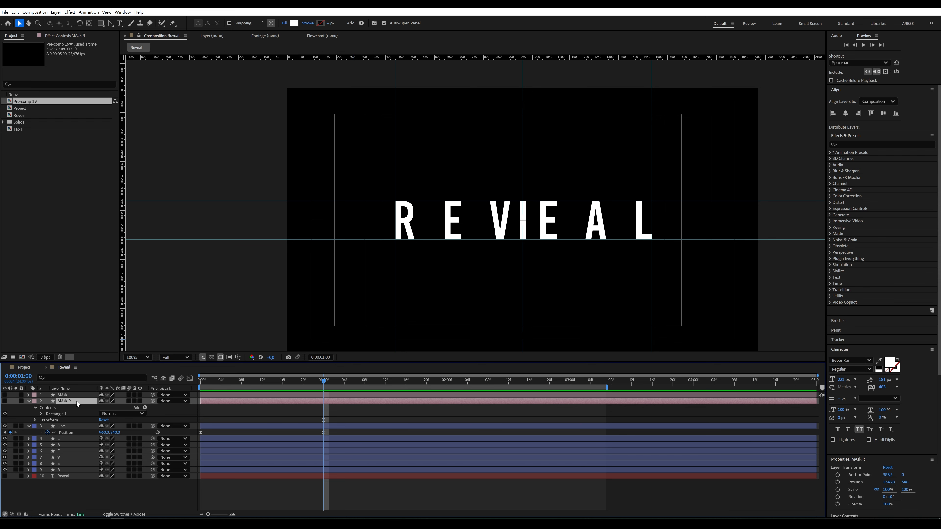
pyautogui.click(80, 394)
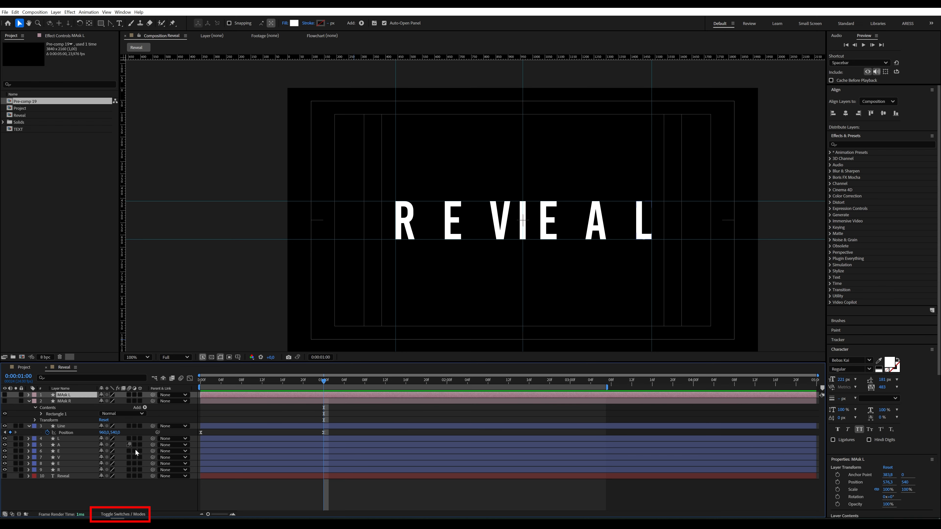
pyautogui.press('F4')
pyautogui.moveTo(126, 426); pyautogui.dragTo(86, 397)
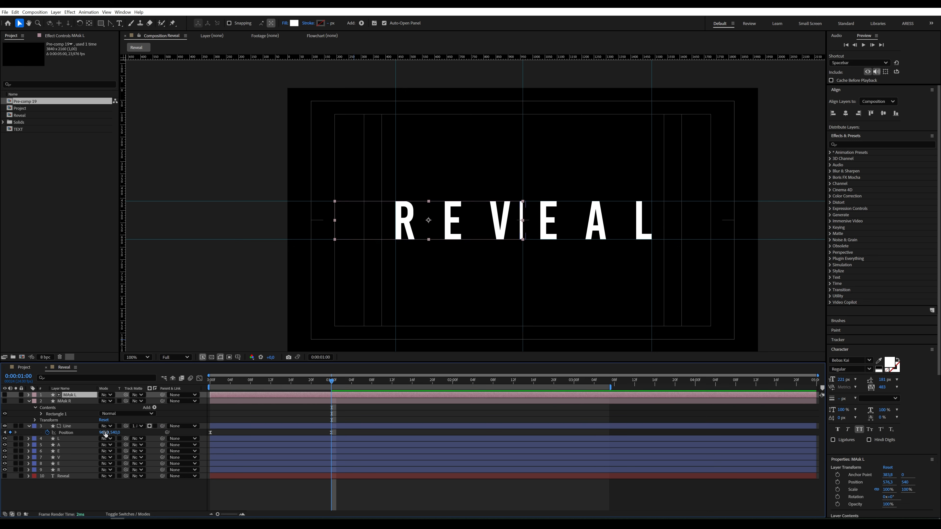
# Set the Line's x position at 1:00 to 977, just past the left mask's edge, and preview the motion.
pyautogui.moveTo(105, 433); pyautogui.dragTo(108, 433)
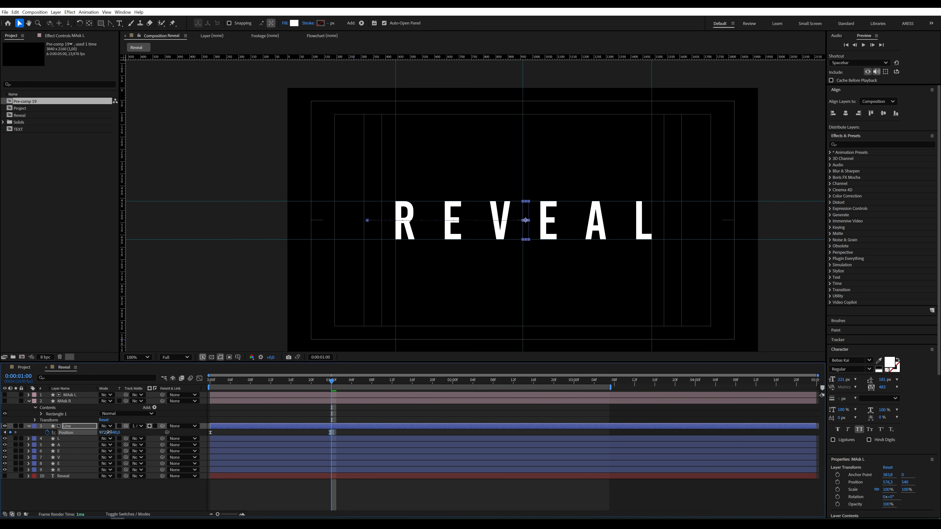
pyautogui.moveTo(247, 386); pyautogui.dragTo(210, 386)
pyautogui.press('space')
pyautogui.press('space')
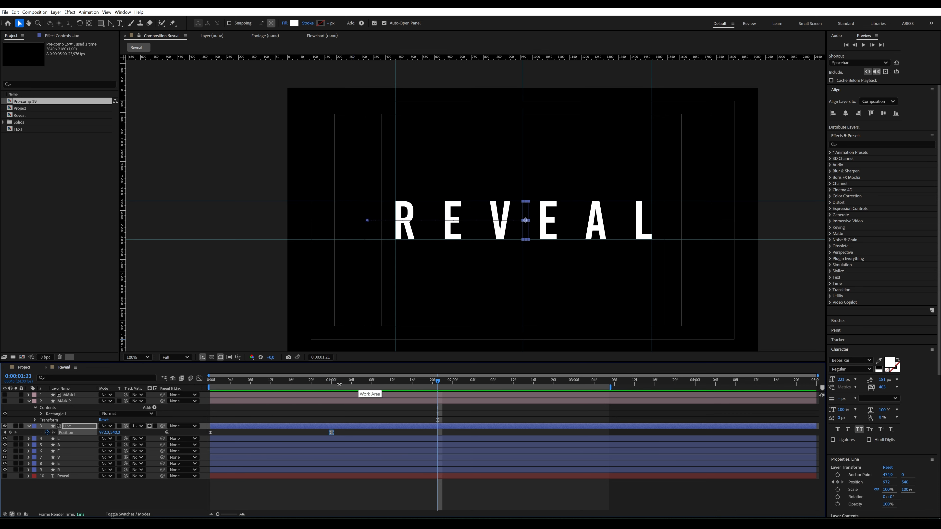
pyautogui.click(332, 382)
pyautogui.moveTo(332, 382); pyautogui.dragTo(308, 382)
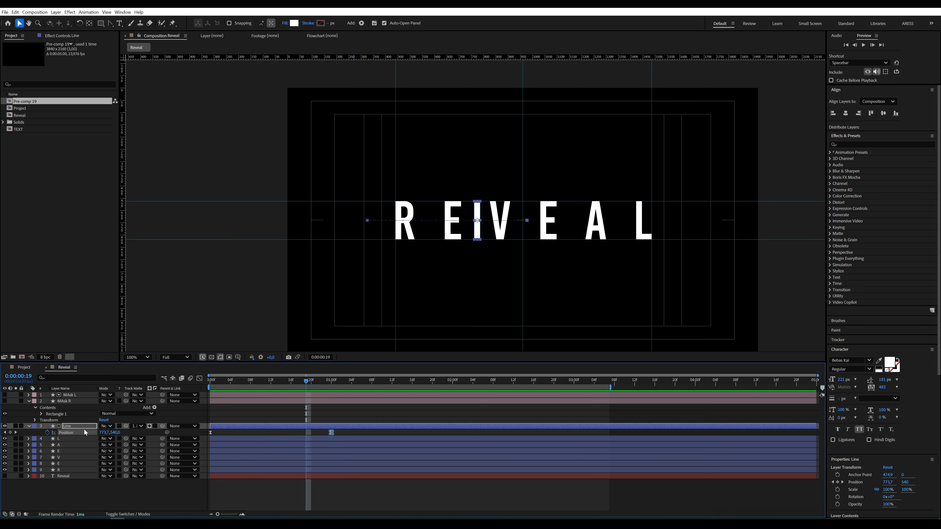
# Convert the Line layer's rectangle path to a Bezier path and expand its Path property.
pyautogui.click(29, 426)
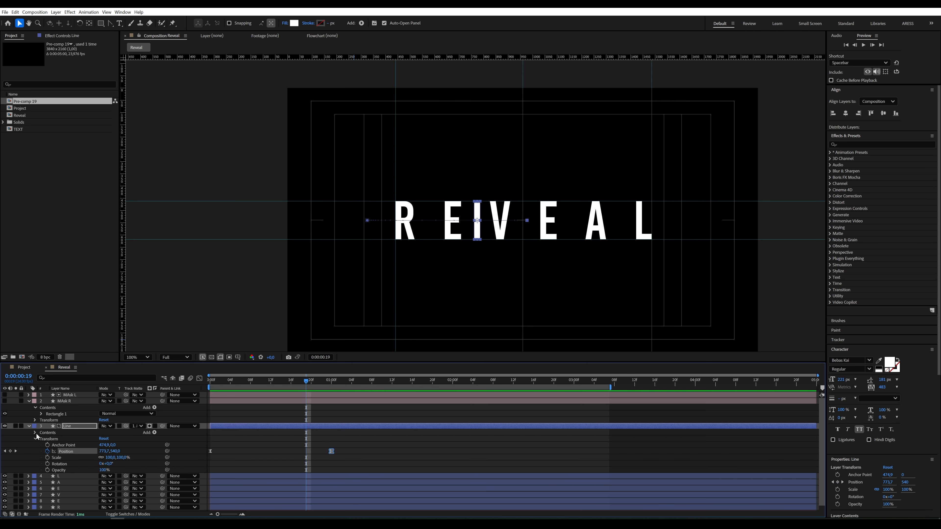
pyautogui.click(36, 434)
pyautogui.click(41, 439)
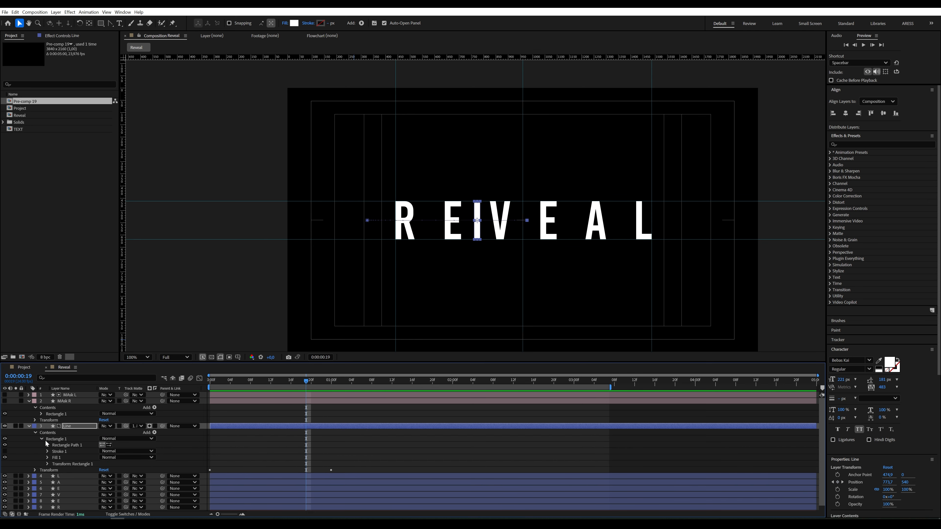
pyautogui.click(57, 439)
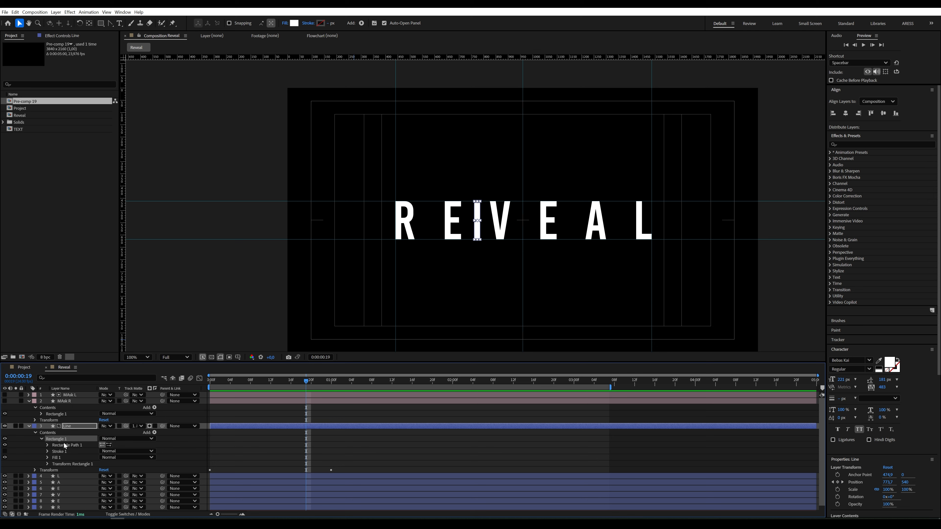
pyautogui.rightClick(65, 439)
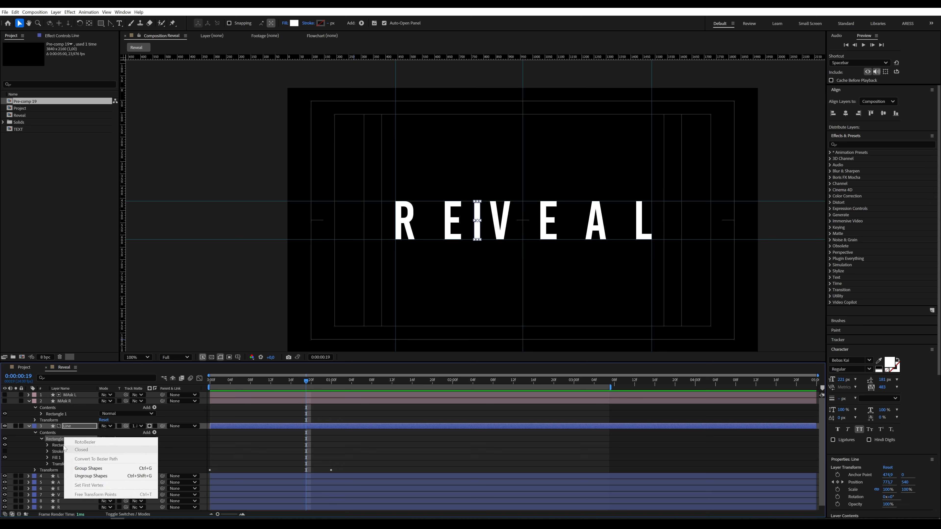
pyautogui.click(59, 446)
pyautogui.rightClick(59, 447)
pyautogui.click(72, 460)
pyautogui.click(48, 445)
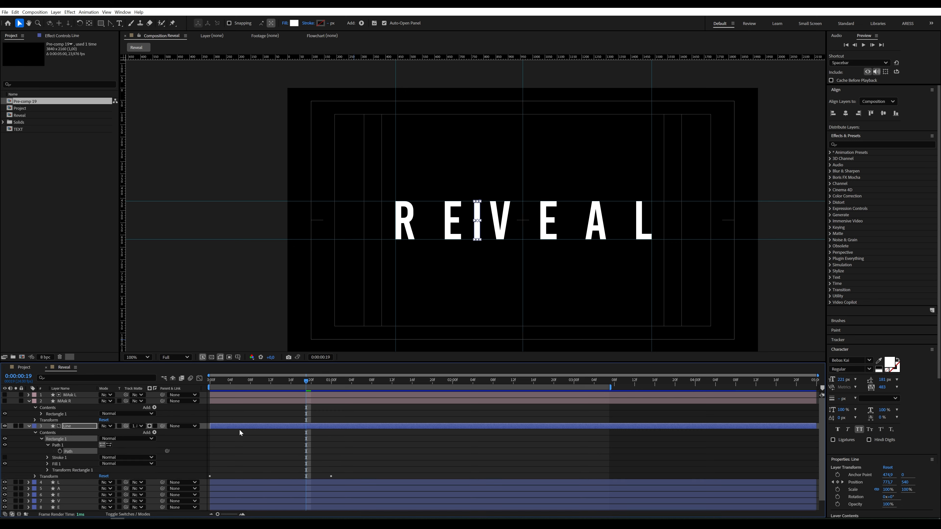
# Keyframe the Line's full-height path at 1:00, collapse its upper points onto the baseline at 0:00, and preview the growth.
pyautogui.moveTo(318, 385); pyautogui.dragTo(331, 386)
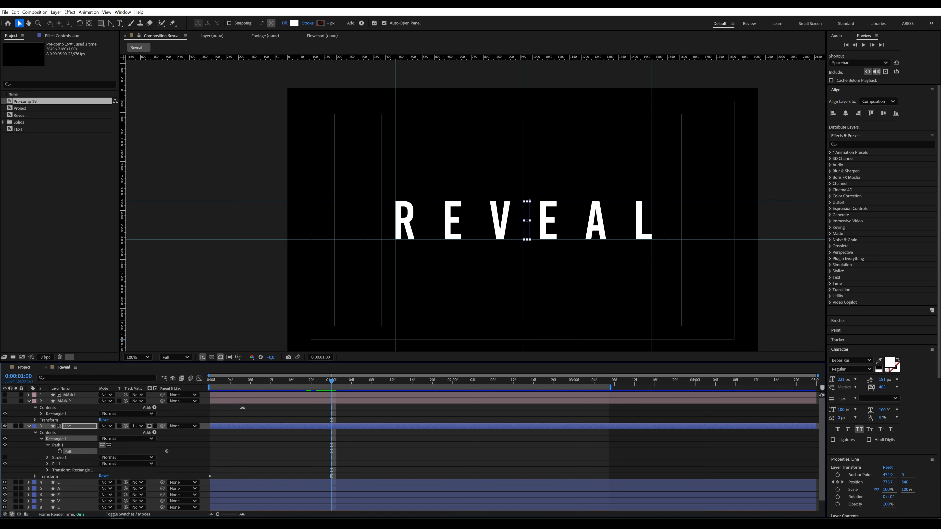
pyautogui.click(59, 451)
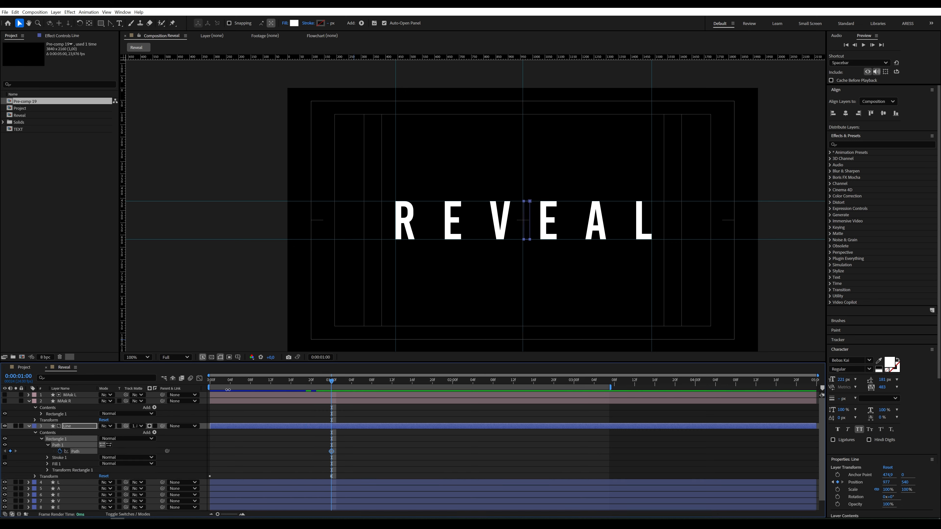
pyautogui.moveTo(222, 386); pyautogui.dragTo(210, 385)
pyautogui.moveTo(353, 191); pyautogui.dragTo(367, 269)
pyautogui.scroll(1, 373, 206)
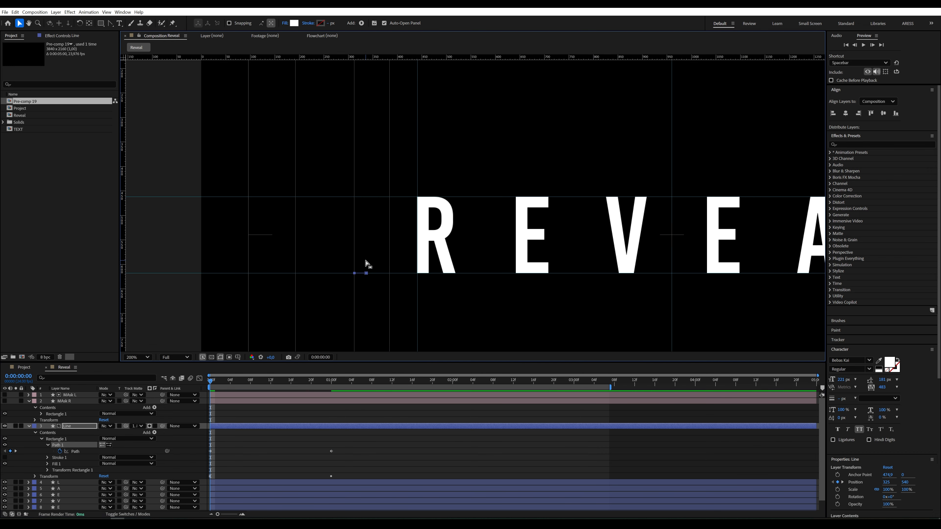
pyautogui.scroll(-1, 367, 267)
pyautogui.click(292, 451)
pyautogui.press('space')
pyautogui.press('space')
# Move the Line's final path keyframe to 0:22, easy-ease both path keyframes, and preview the animation.
pyautogui.moveTo(234, 386); pyautogui.dragTo(320, 391)
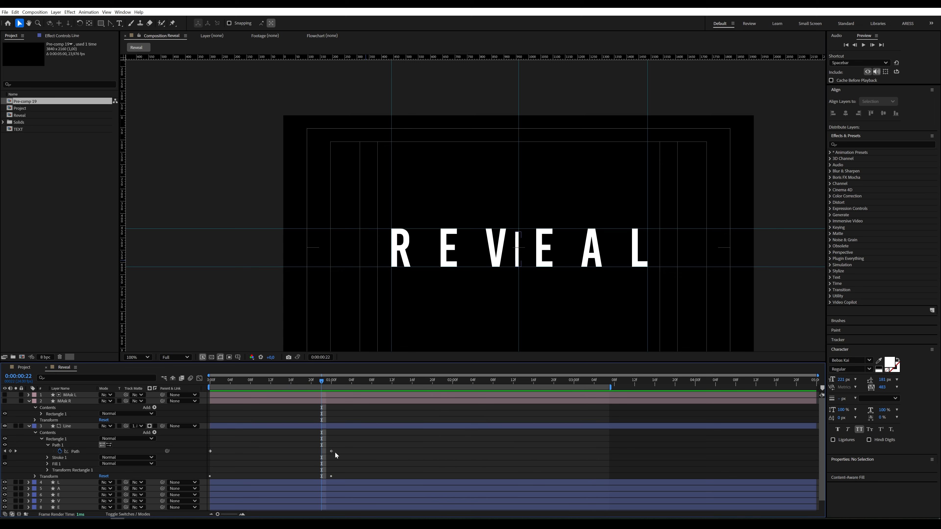
pyautogui.moveTo(330, 452); pyautogui.dragTo(206, 447)
pyautogui.press('F9')
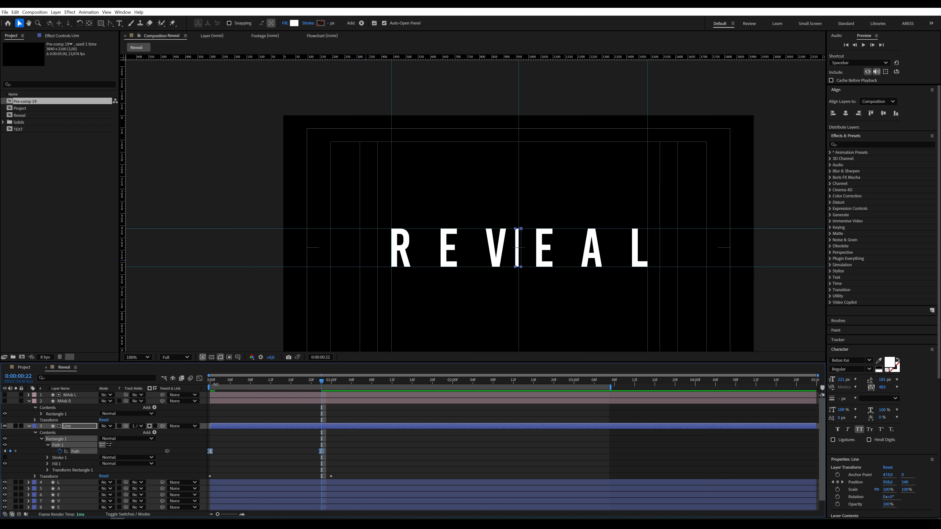
pyautogui.moveTo(216, 384); pyautogui.dragTo(195, 384)
pyautogui.press('space')
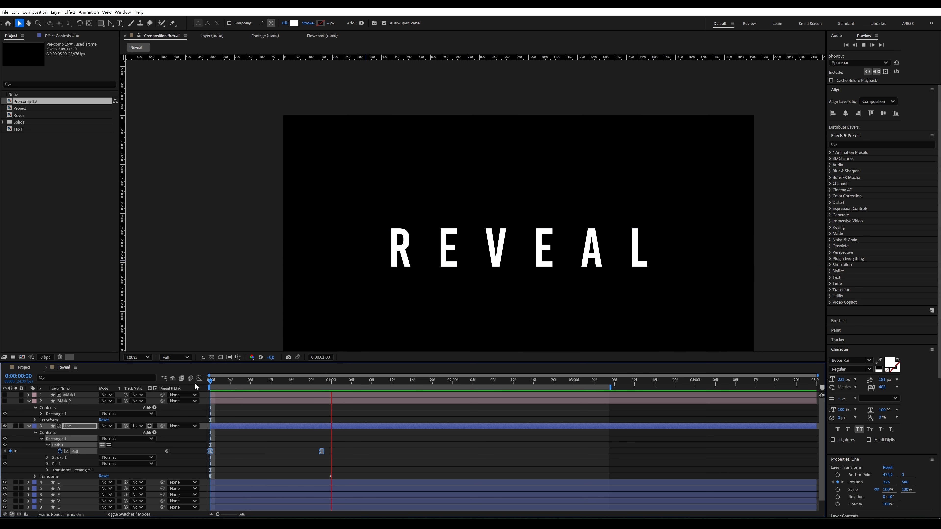
pyautogui.press('space')
# Duplicate the Line layer and move the copy's 0:00 position to about x 1598, beyond the final L.
pyautogui.click(71, 427)
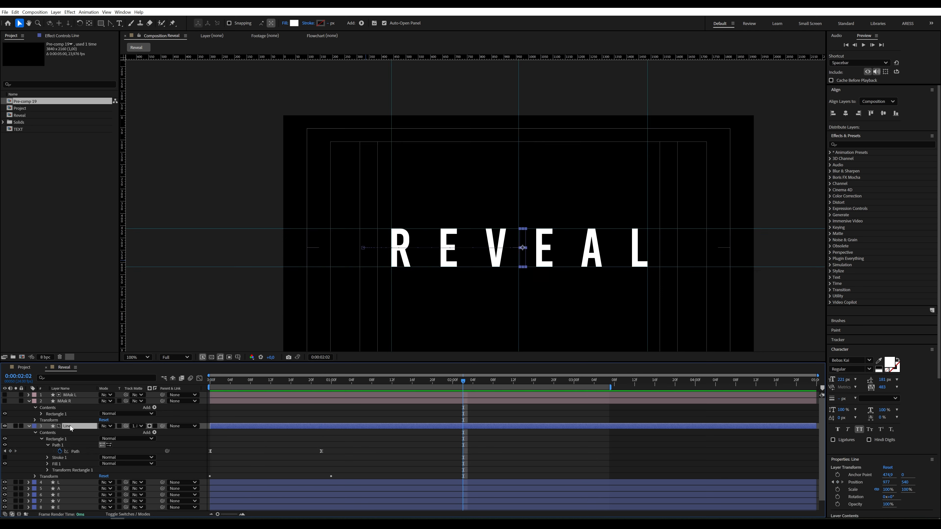
pyautogui.hotkey('ctrl', 'd')
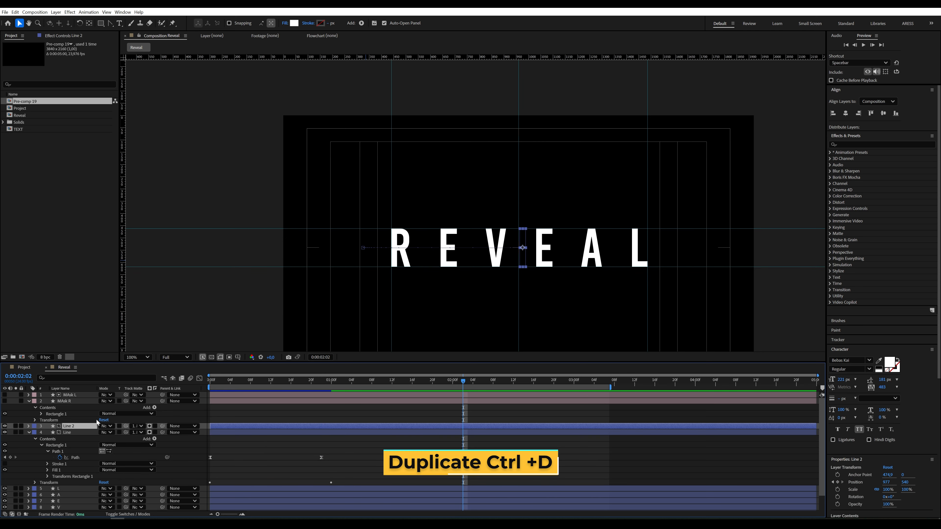
pyautogui.press('p')
pyautogui.moveTo(231, 384); pyautogui.dragTo(208, 383)
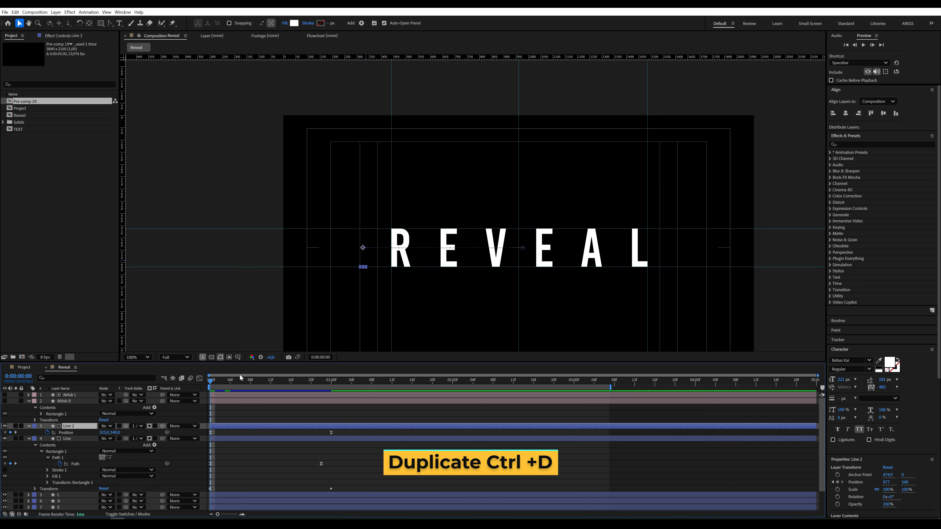
pyautogui.moveTo(363, 251); pyautogui.dragTo(668, 262)
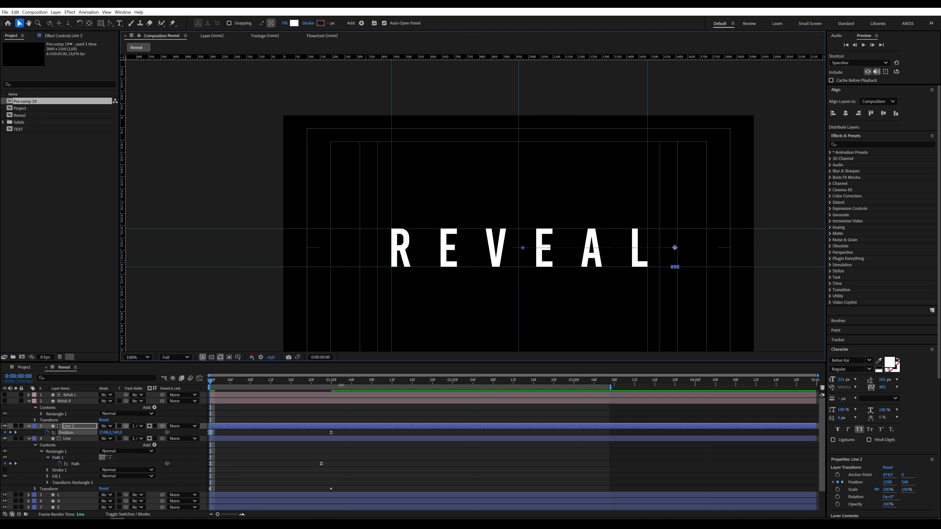
# Set MAsk R as Line 2's track matte, set its x position at 1:00 to 946, and preview both lines.
pyautogui.moveTo(324, 380); pyautogui.dragTo(333, 382)
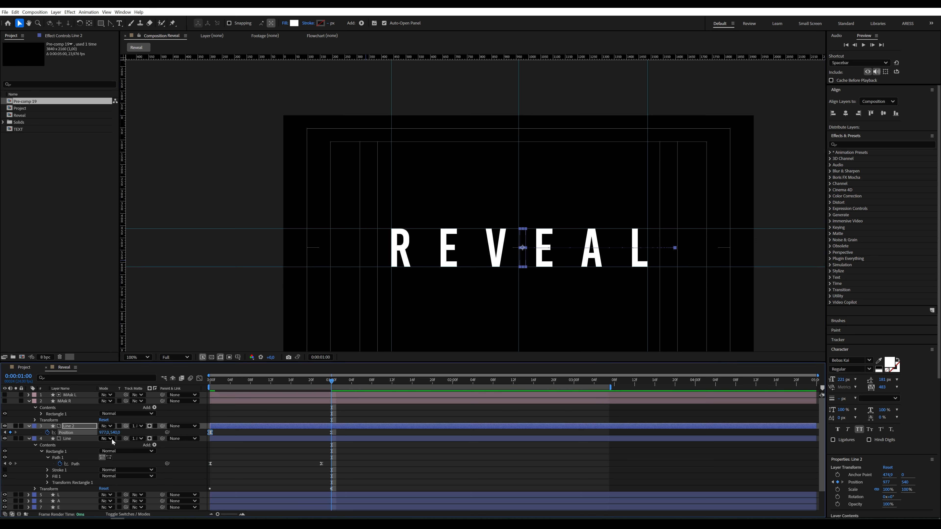
pyautogui.moveTo(126, 426); pyautogui.dragTo(73, 402)
pyautogui.moveTo(106, 432); pyautogui.dragTo(93, 432)
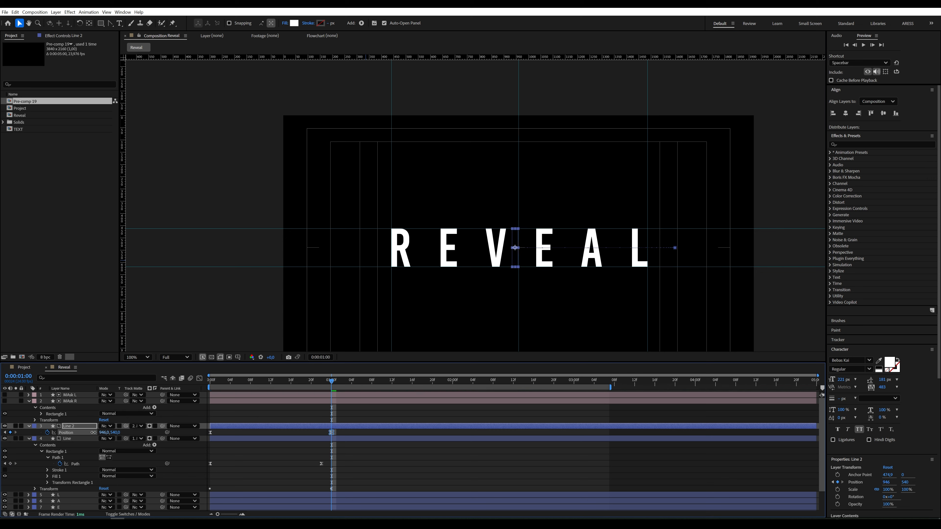
pyautogui.moveTo(214, 381); pyautogui.dragTo(189, 383)
pyautogui.click(258, 468)
pyautogui.press('space')
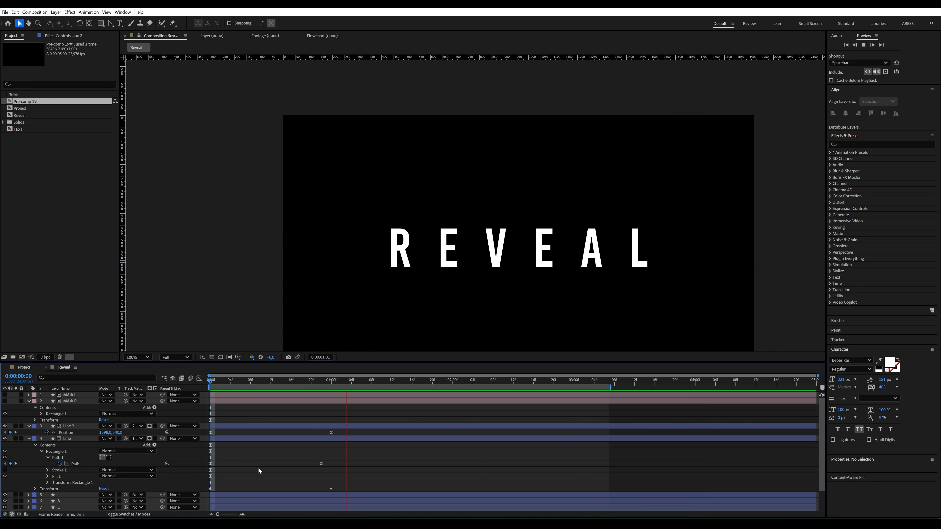
pyautogui.press('space')
# Give the Line and Line 2 layers an orange label colour and duplicate both.
pyautogui.click(32, 432)
pyautogui.click(30, 439)
pyautogui.keyDown('shift'); pyautogui.click(59, 440); pyautogui.keyUp('shift')
pyautogui.click(34, 438)
pyautogui.click(60, 396)
pyautogui.click(29, 426)
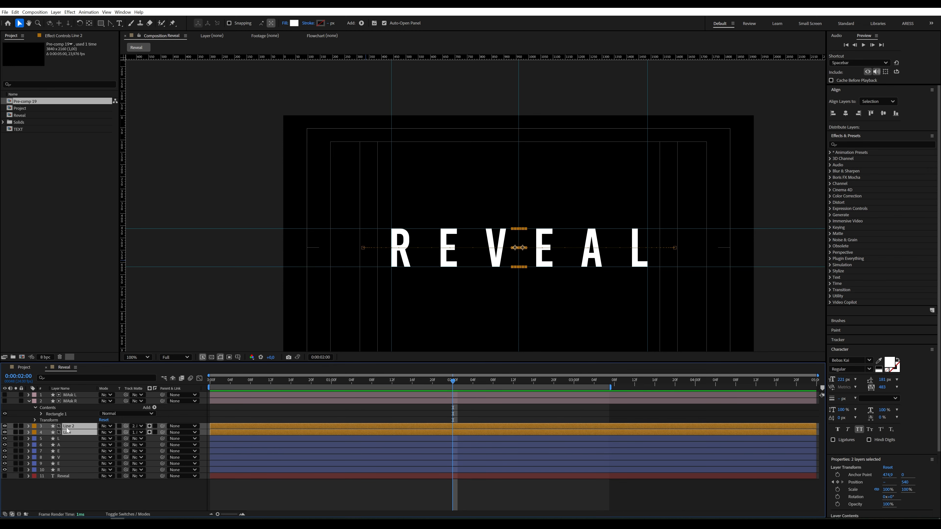
pyautogui.hotkey('ctrl', 'd')
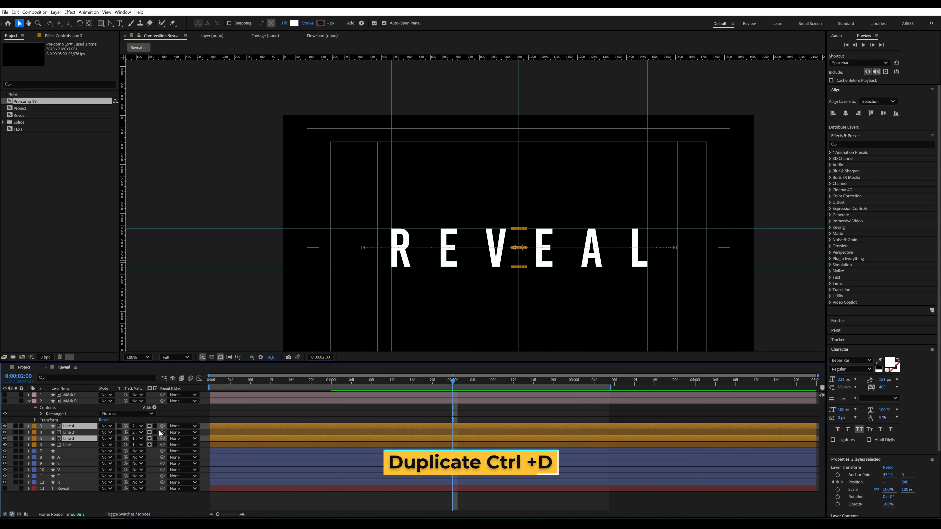
# Stack the Line 3 copy directly under Line 4, delay both copies by 5 frames, and preview the four lines.
pyautogui.moveTo(75, 437); pyautogui.dragTo(74, 430)
pyautogui.moveTo(223, 427); pyautogui.dragTo(246, 427)
pyautogui.press('Home')
pyautogui.press('space')
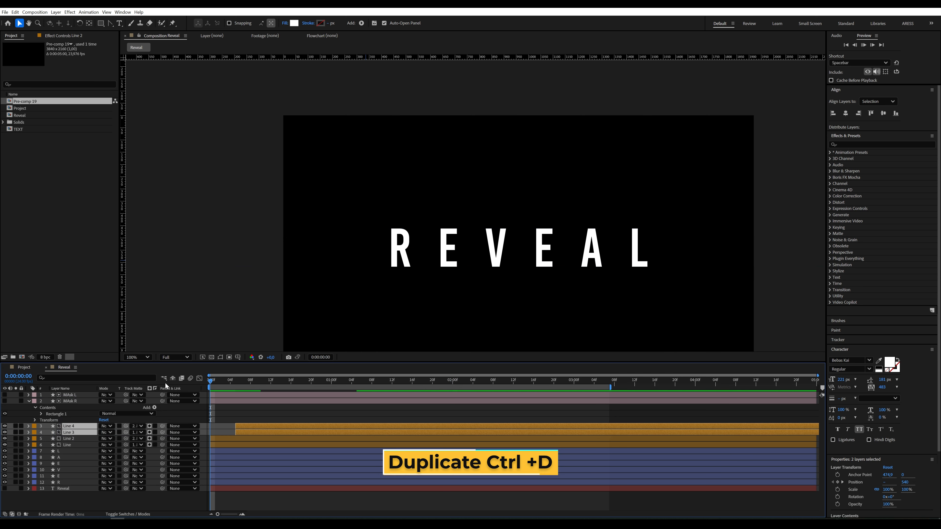
pyautogui.press('space')
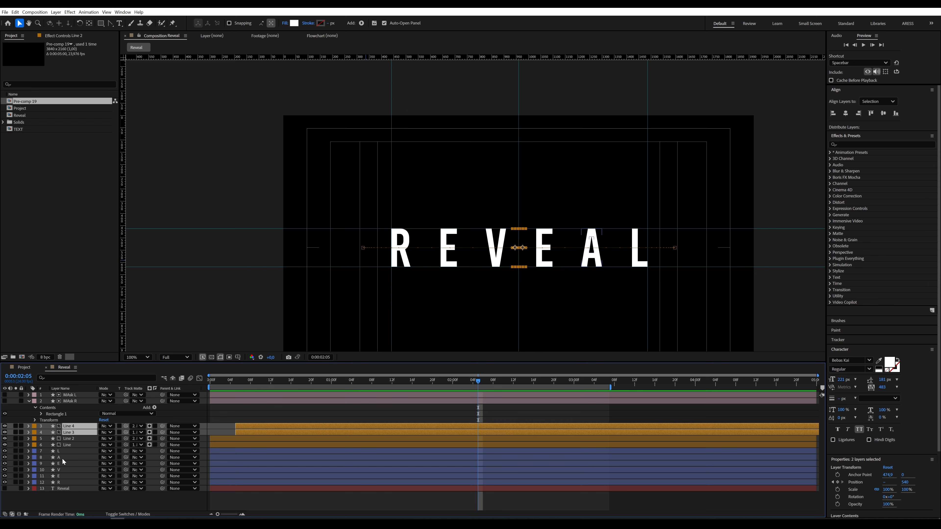
# Pre-compose the four middle letter layers E, V, E and A into a new composition named Text.
pyautogui.click(63, 458)
pyautogui.keyDown('shift'); pyautogui.click(66, 475); pyautogui.keyUp('shift')
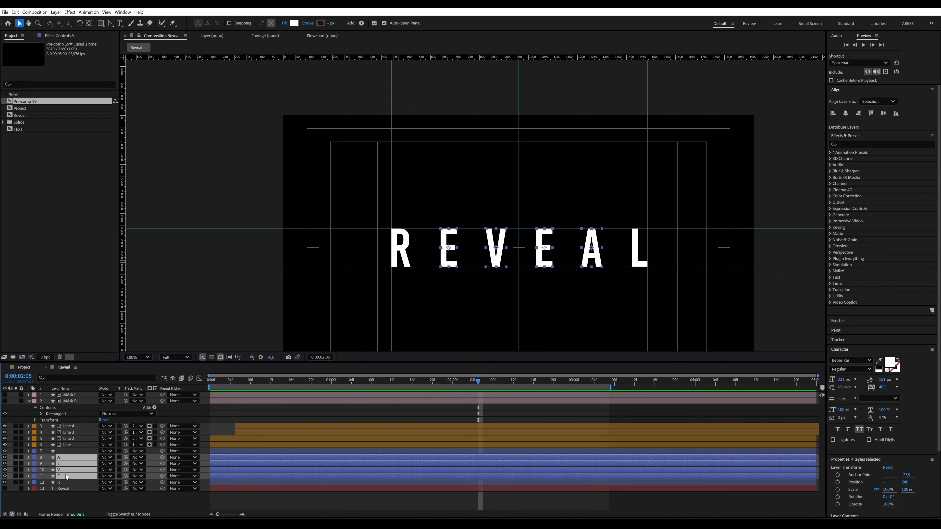
pyautogui.rightClick(65, 474)
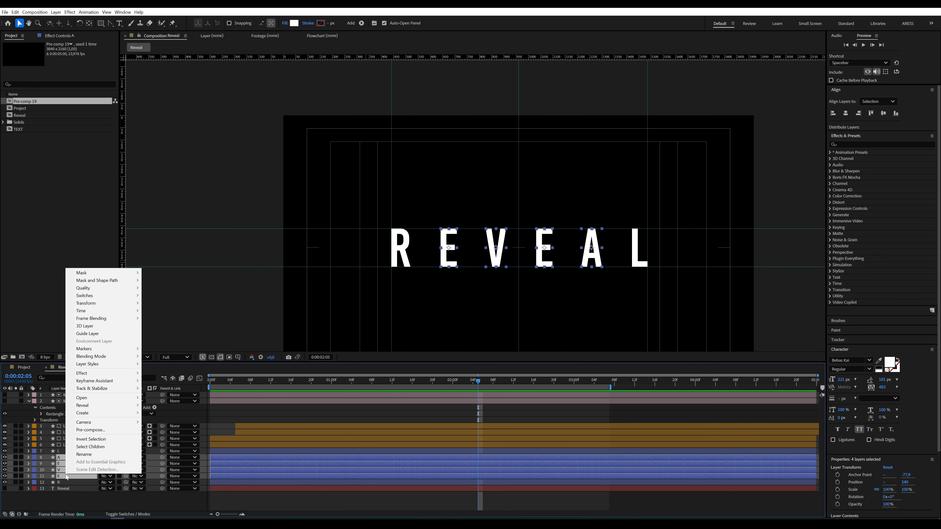
pyautogui.click(86, 434)
pyautogui.write('Tex')
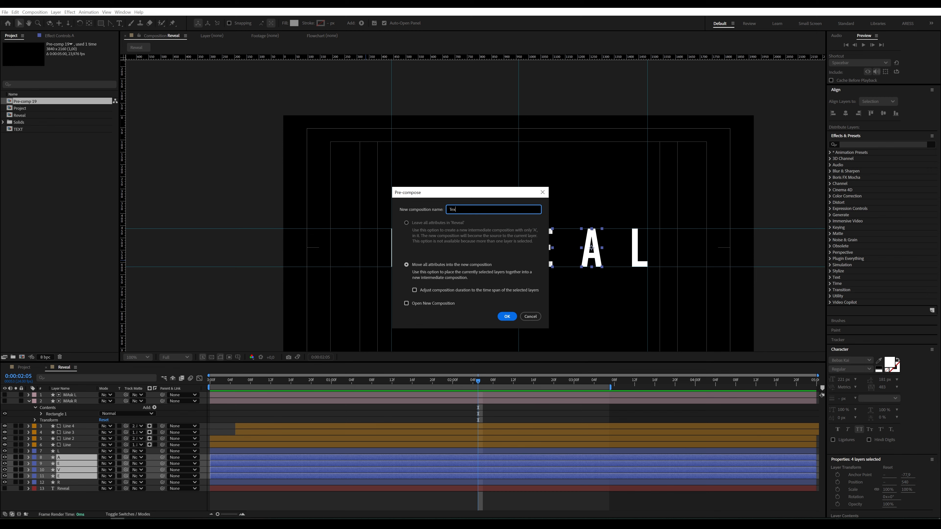
pyautogui.write('t')
pyautogui.press('Return')
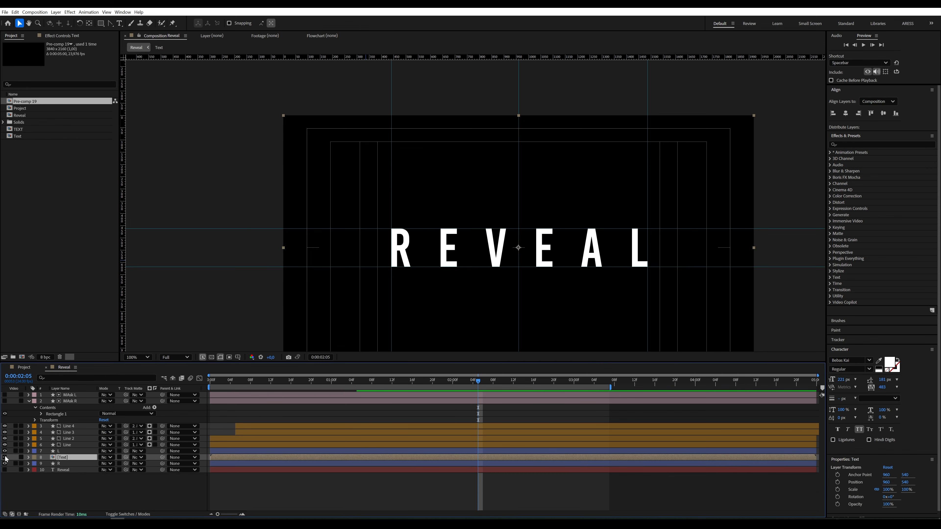
# Hide the Text pre-comp layer and preview the animation from the start.
pyautogui.click(5, 458)
pyautogui.press('Home')
pyautogui.press('space')
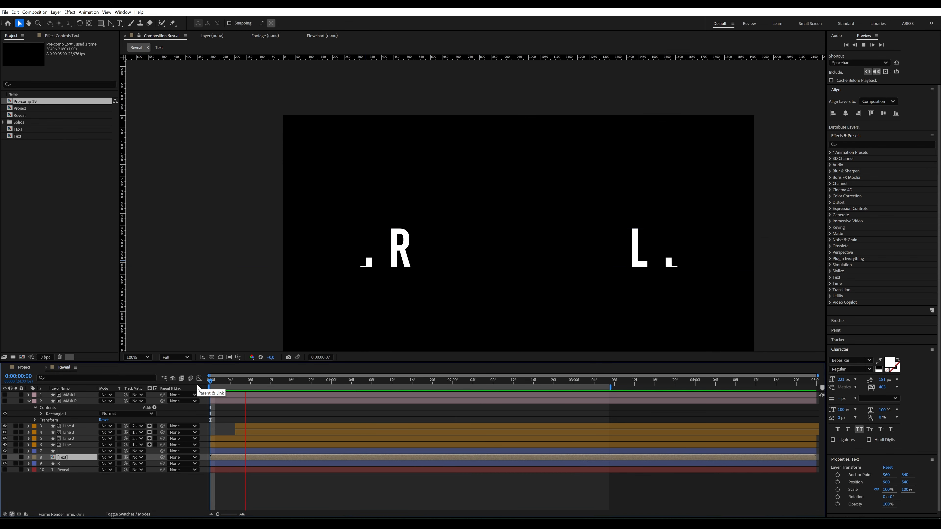
pyautogui.press('space')
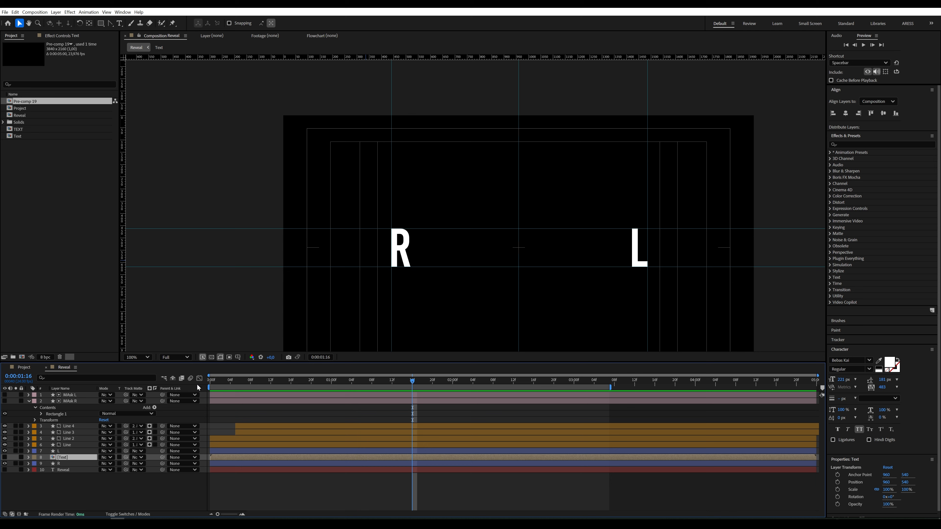
# Add a position keyframe to the L layer and align it with Line 4's last position keyframe at 1:05.
pyautogui.click(71, 451)
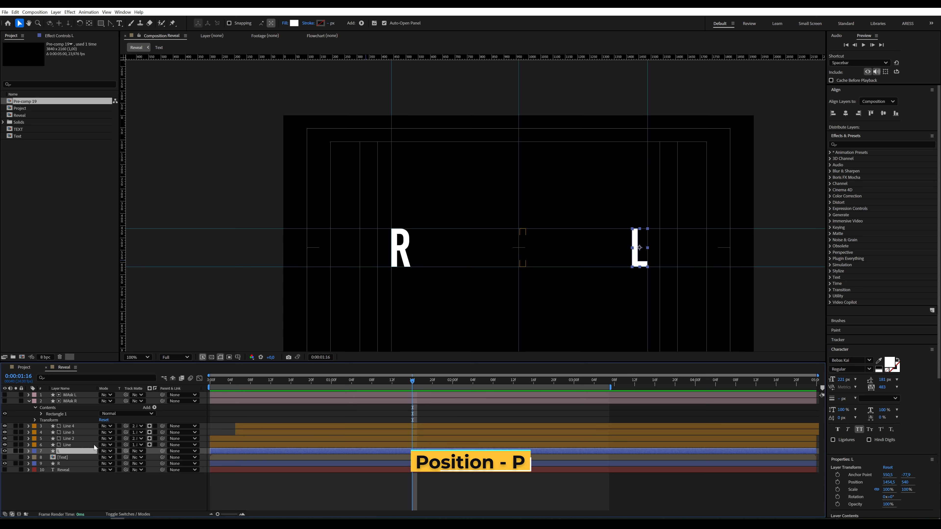
pyautogui.click(333, 383)
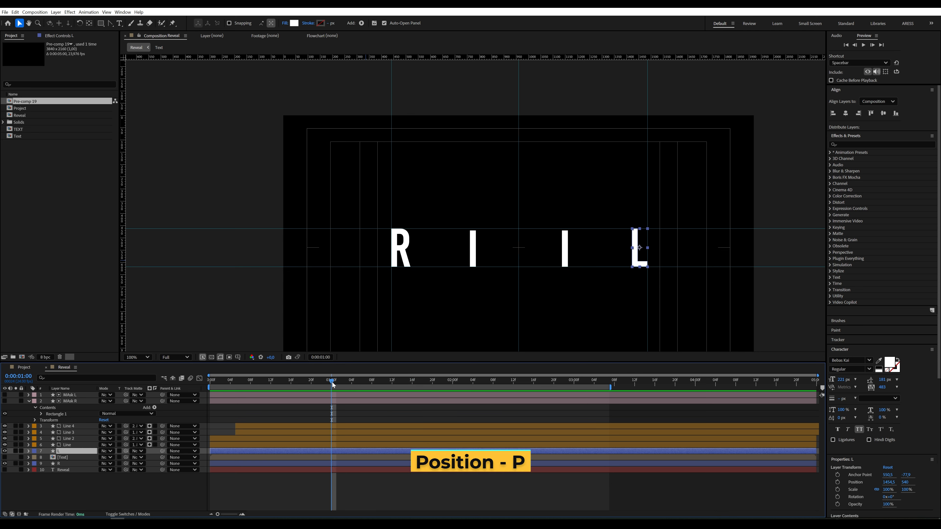
pyautogui.press('p')
pyautogui.click(48, 458)
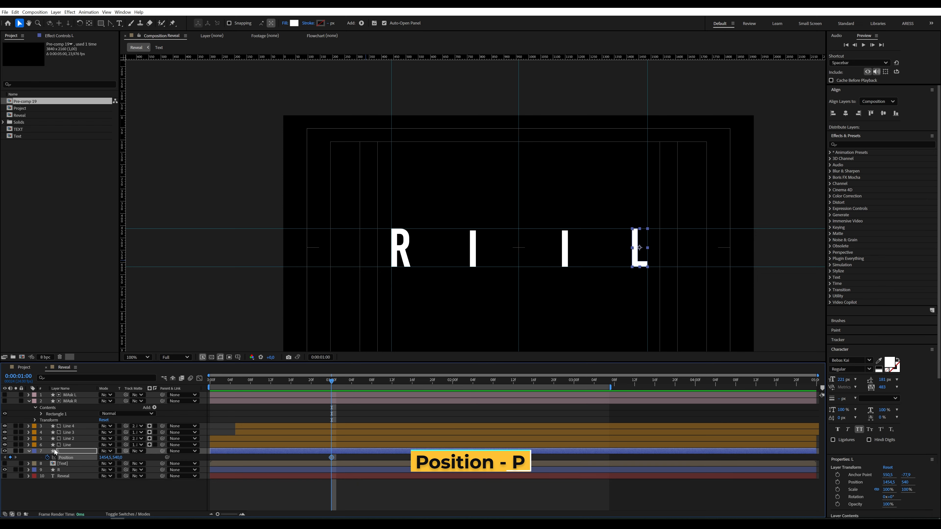
pyautogui.click(78, 427)
pyautogui.press('u')
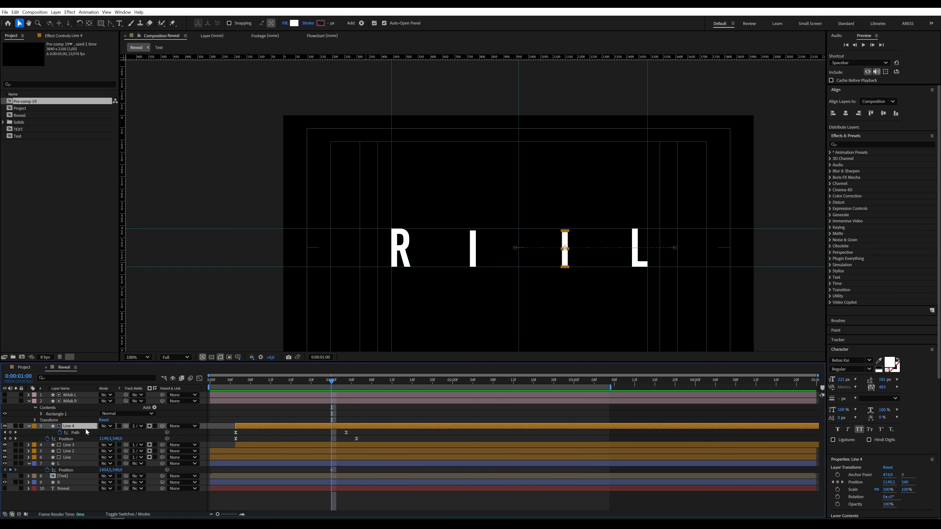
pyautogui.click(356, 384)
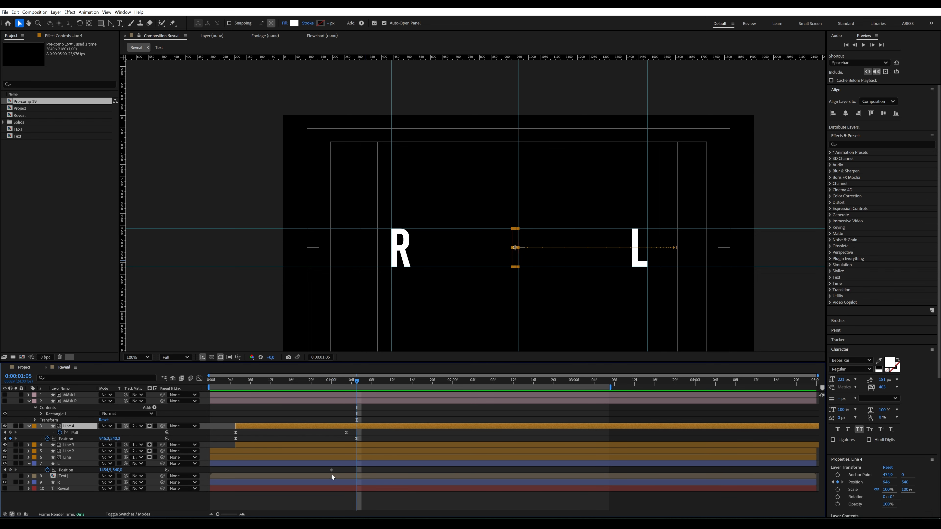
pyautogui.moveTo(332, 470); pyautogui.dragTo(358, 469)
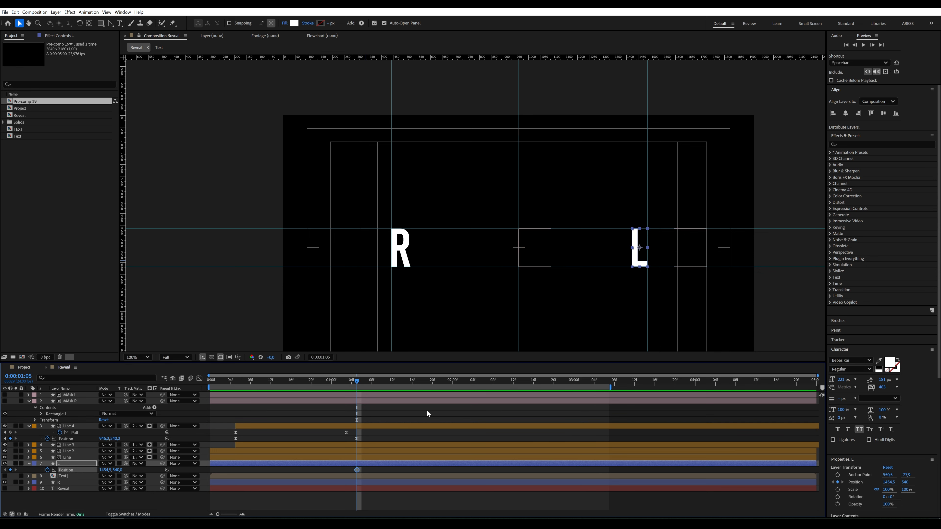
# Add an L position keyframe at 1:20 holding its resting place, and move its 1:05 position to the centre guide, about x 966.
pyautogui.click(432, 382)
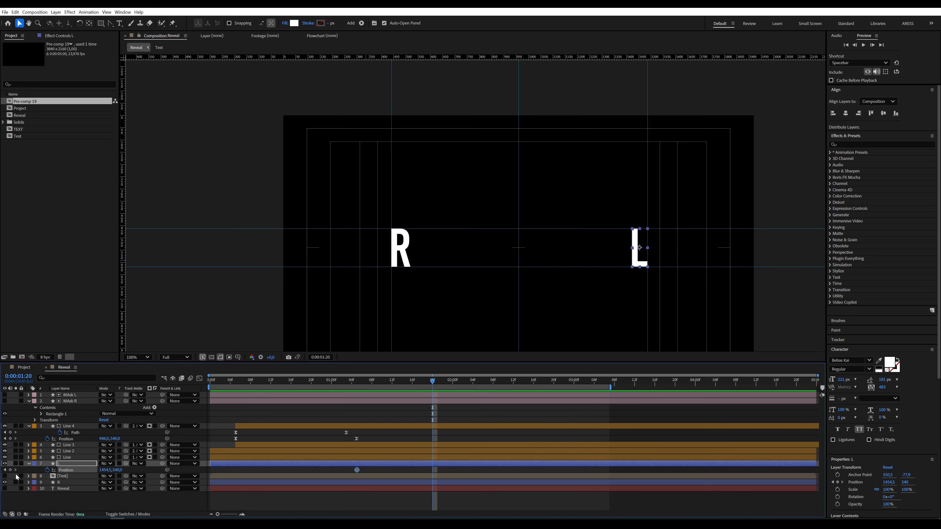
pyautogui.click(5, 470)
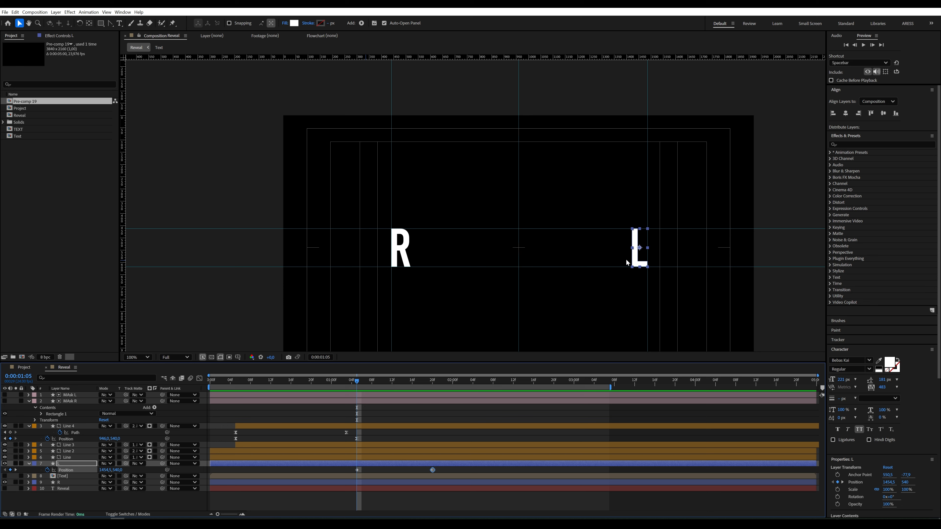
pyautogui.moveTo(637, 261); pyautogui.dragTo(511, 260)
pyautogui.scroll(4, 515, 267)
pyautogui.scroll(-2, 518, 254)
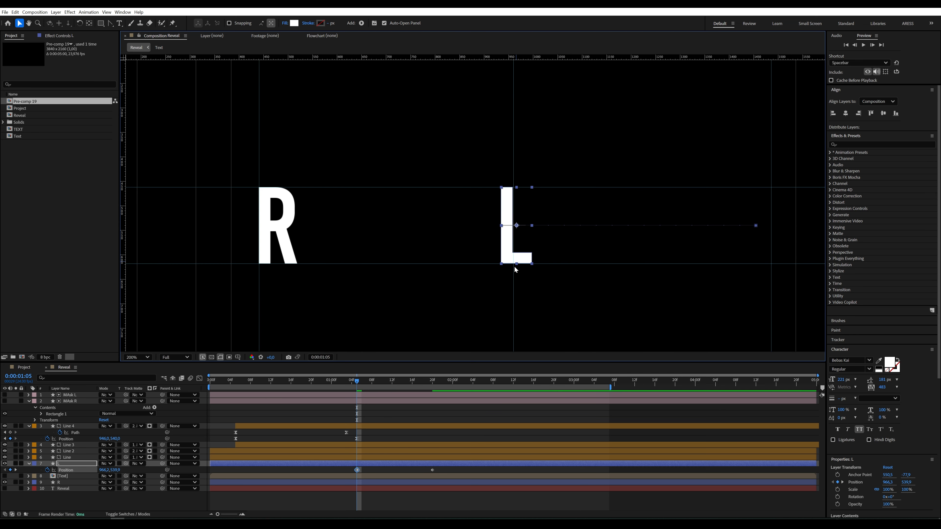
# Set MAsk R as the L layer's track matte and preview the letter sliding out.
pyautogui.moveTo(126, 464); pyautogui.dragTo(141, 398)
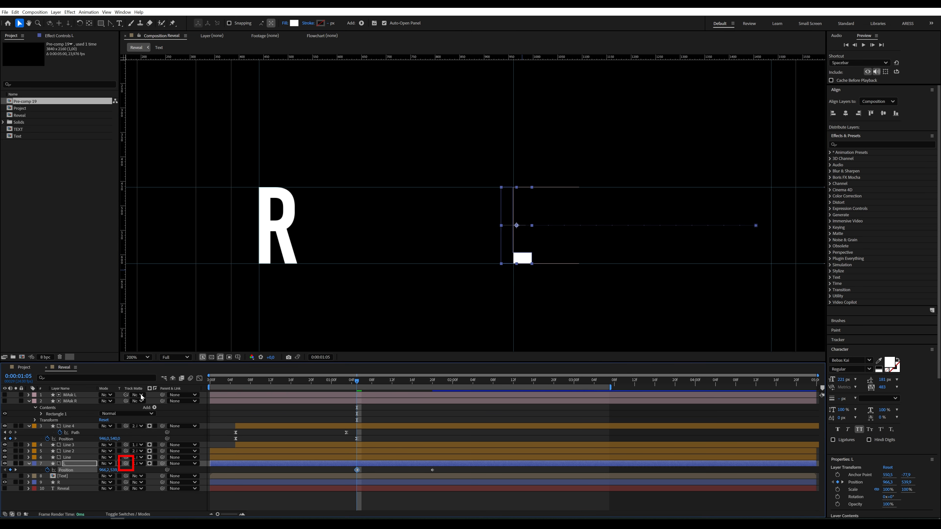
pyautogui.scroll(-2, 411, 318)
pyautogui.press('space')
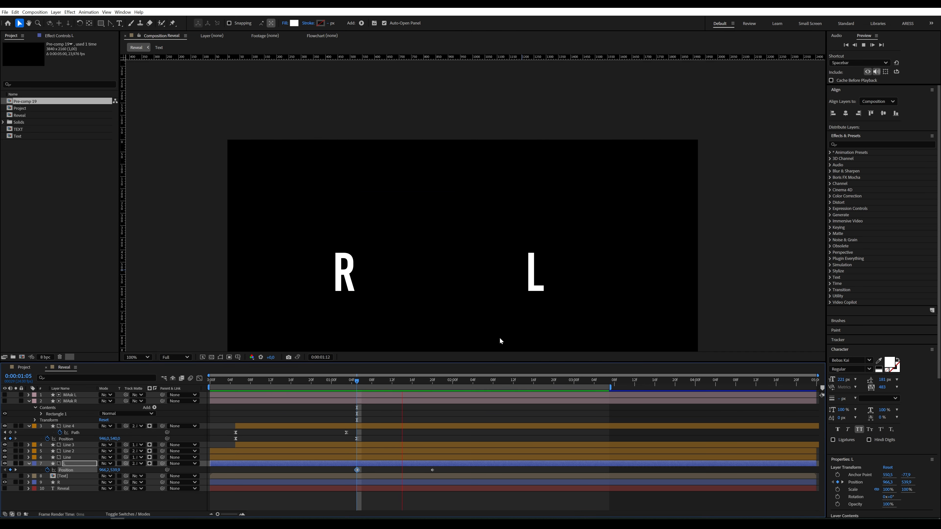
pyautogui.press('space')
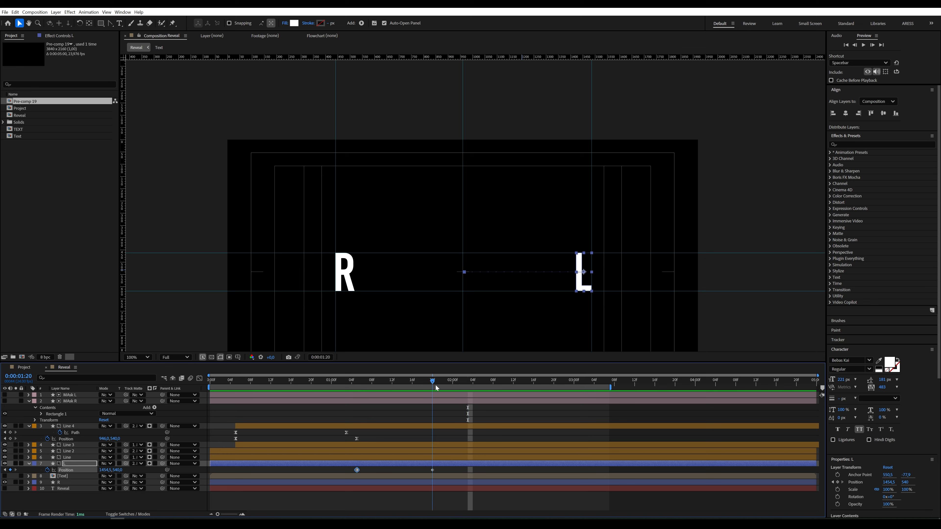
# Add an L position keyframe at 2:03, overshoot its 1:20 x position to 1516.5, and preview from 1:05.
pyautogui.moveTo(435, 385); pyautogui.dragTo(467, 385)
pyautogui.click(5, 469)
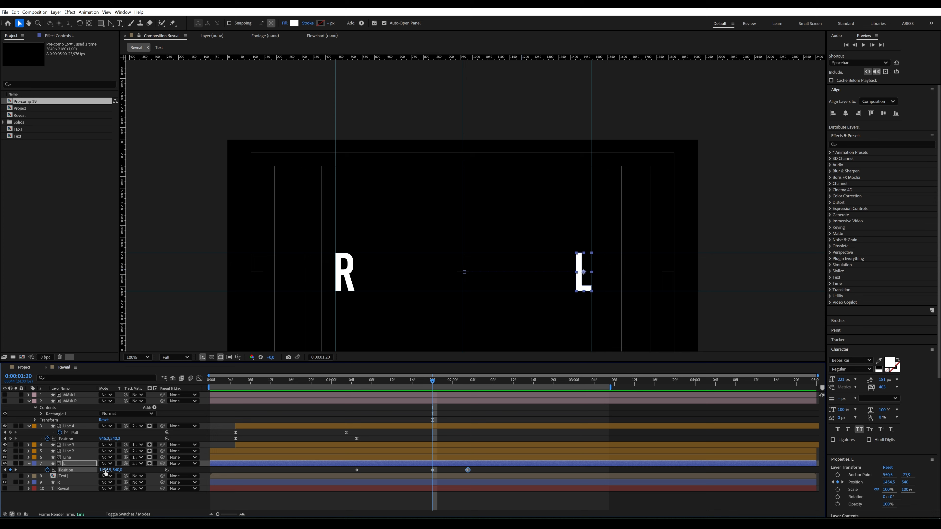
pyautogui.moveTo(104, 470); pyautogui.dragTo(217, 466)
pyautogui.click(355, 383)
pyautogui.press('space')
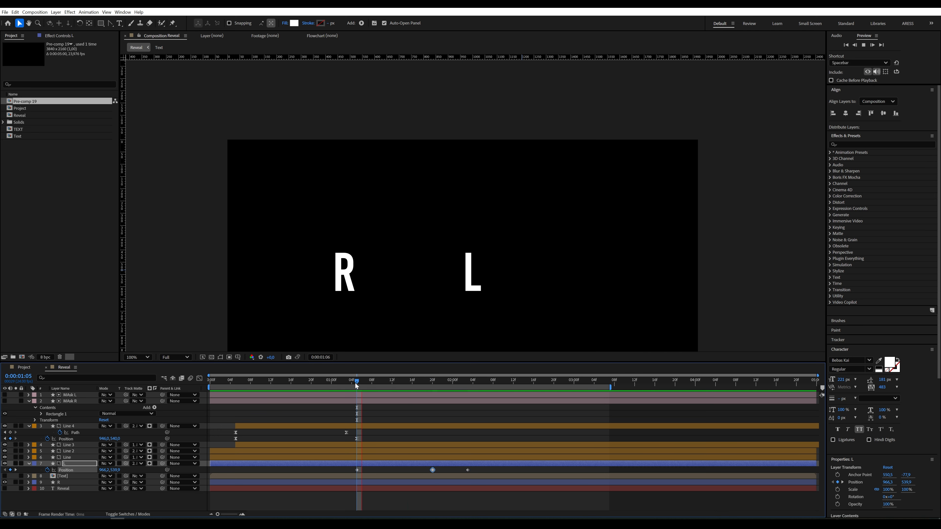
pyautogui.press('space')
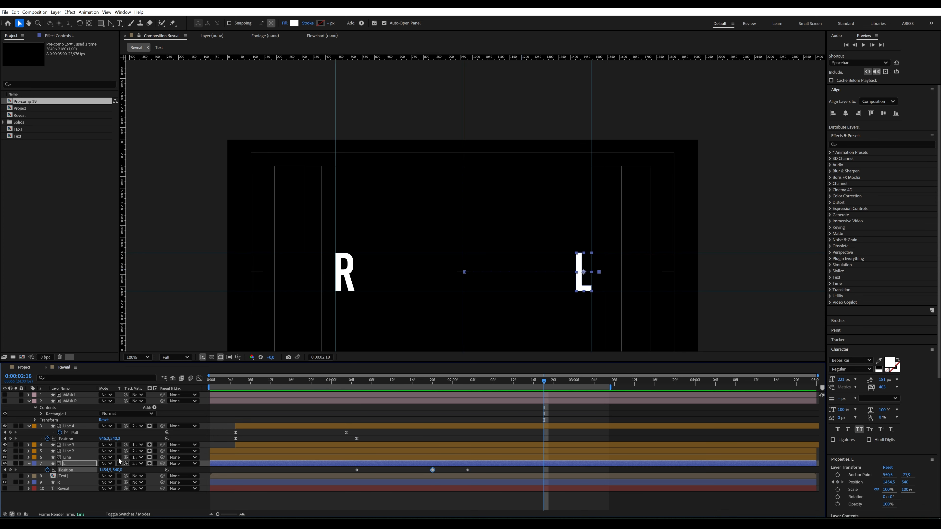
# Expand the L layer's shape contents and add path keyframes at 1:20 and 2:03.
pyautogui.click(29, 464)
pyautogui.click(29, 464)
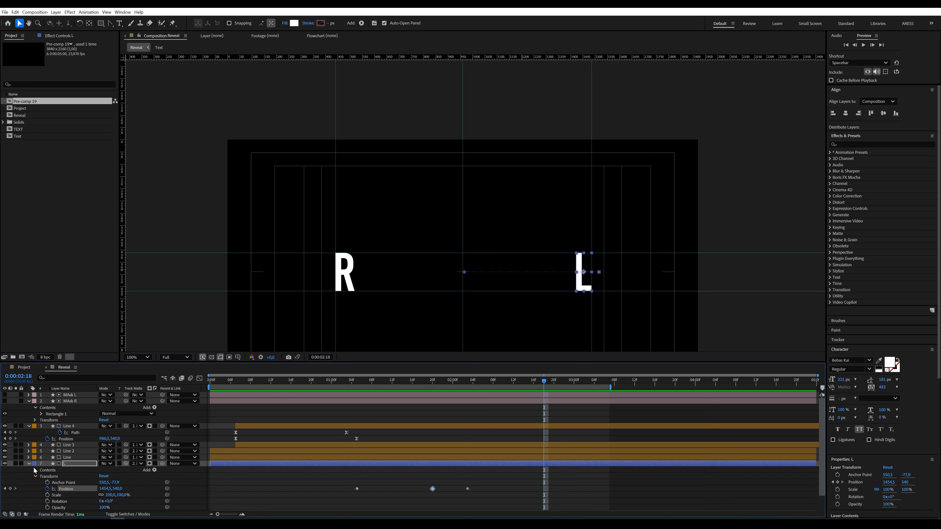
pyautogui.click(36, 471)
pyautogui.click(41, 477)
pyautogui.click(47, 483)
pyautogui.scroll(-3, 410, 448)
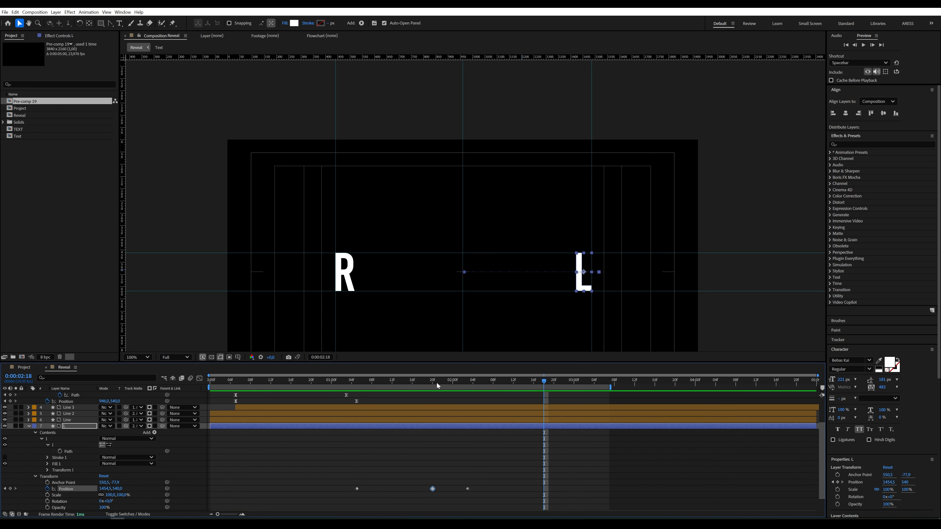
pyautogui.press('j')
pyautogui.click(60, 451)
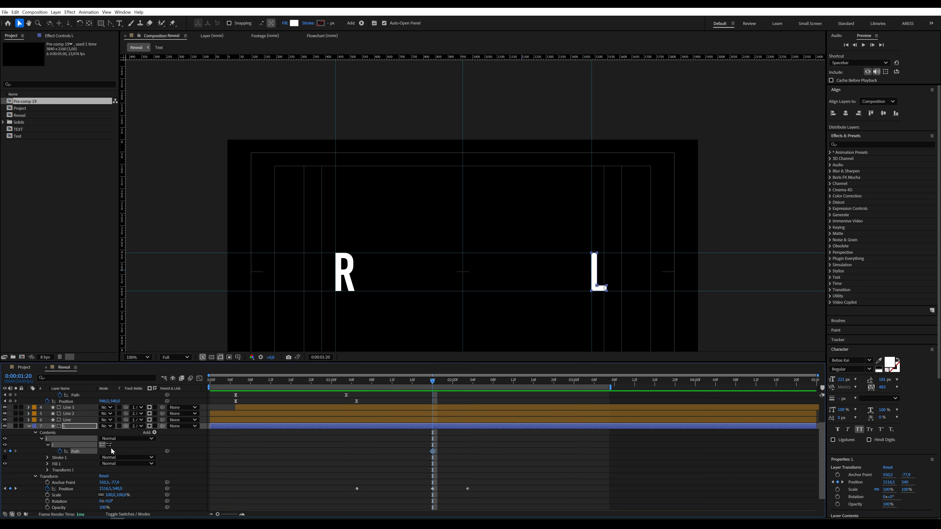
pyautogui.click(468, 381)
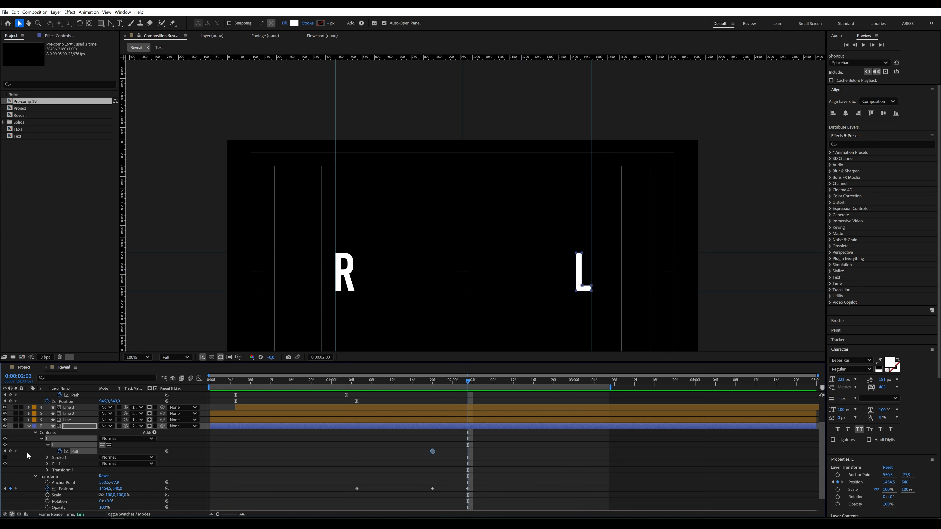
pyautogui.click(5, 451)
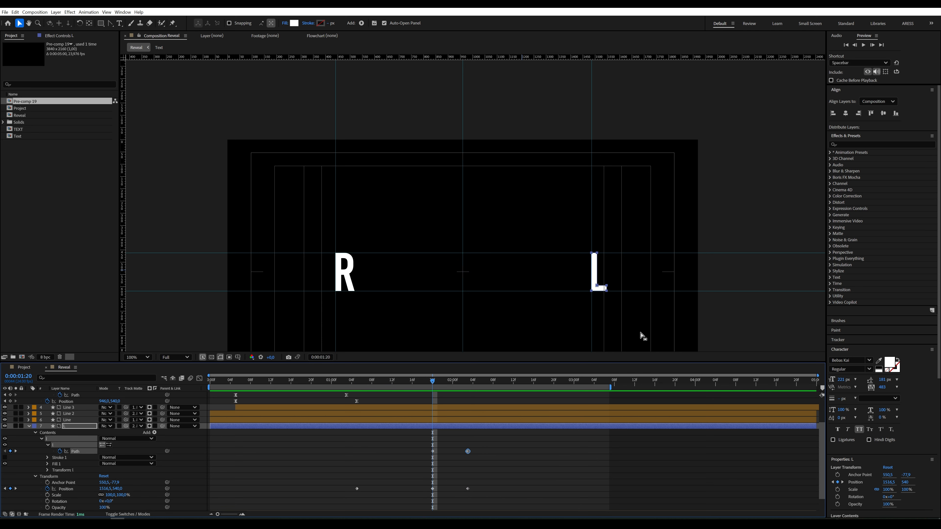
# At 1:20, pull the L's foot points back to the stem so it forms a plain vertical bar, and preview.
pyautogui.scroll(4, 617, 291)
pyautogui.moveTo(588, 315); pyautogui.dragTo(504, 284)
pyautogui.scroll(2, 572, 284)
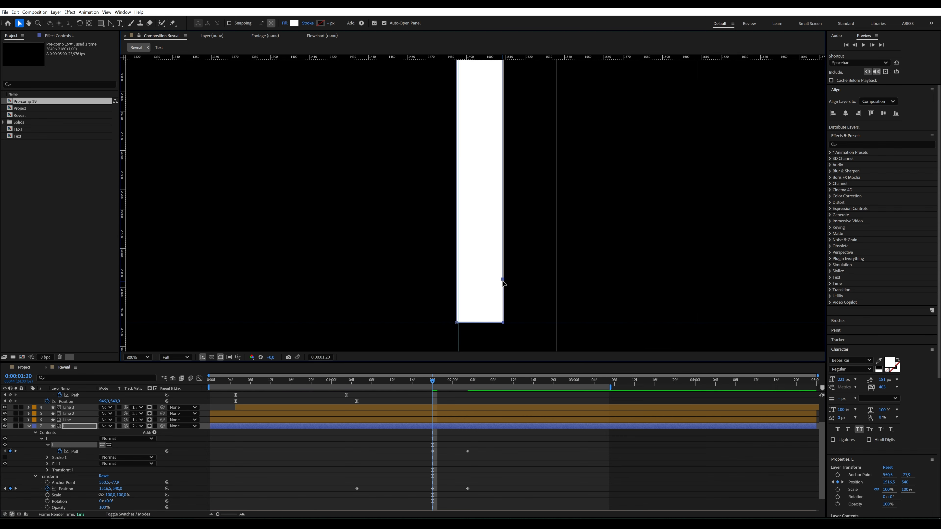
pyautogui.scroll(-2, 517, 281)
pyautogui.click(147, 357)
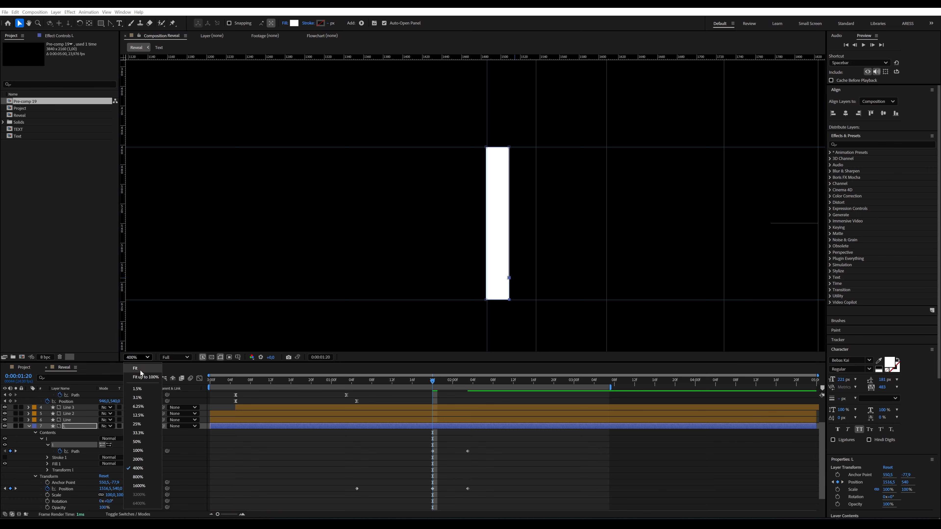
pyautogui.click(141, 371)
pyautogui.click(288, 381)
pyautogui.press('space')
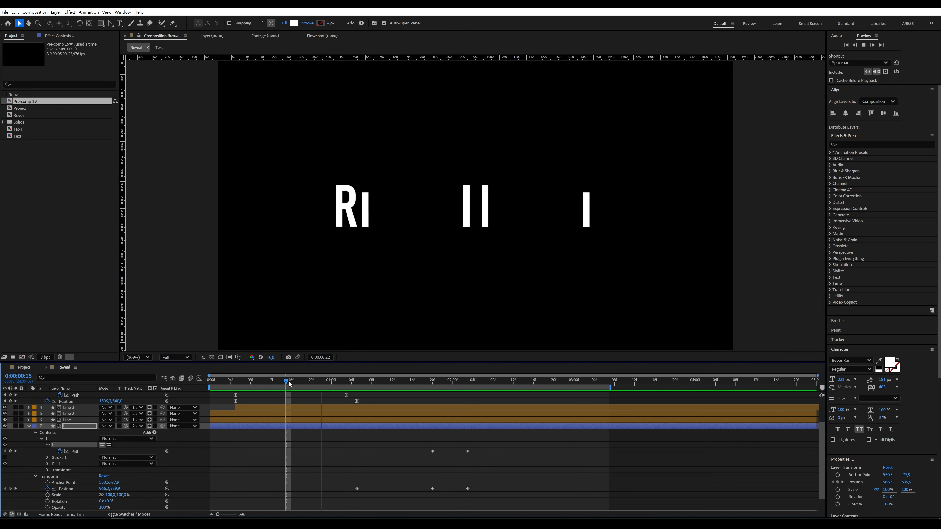
pyautogui.press('space')
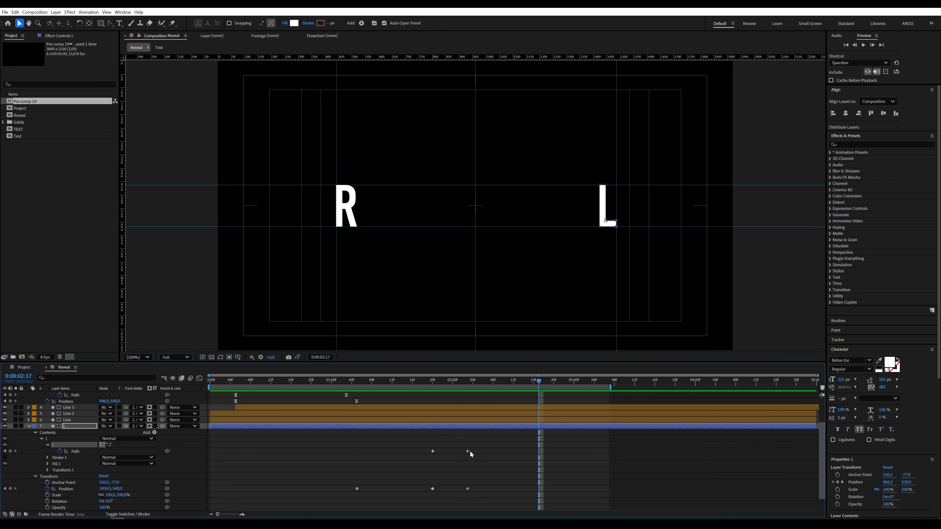
# Easy-ease all the L layer's path and position keyframes, skew the position speed curves to peak late, and preview.
pyautogui.moveTo(494, 491); pyautogui.dragTo(333, 449)
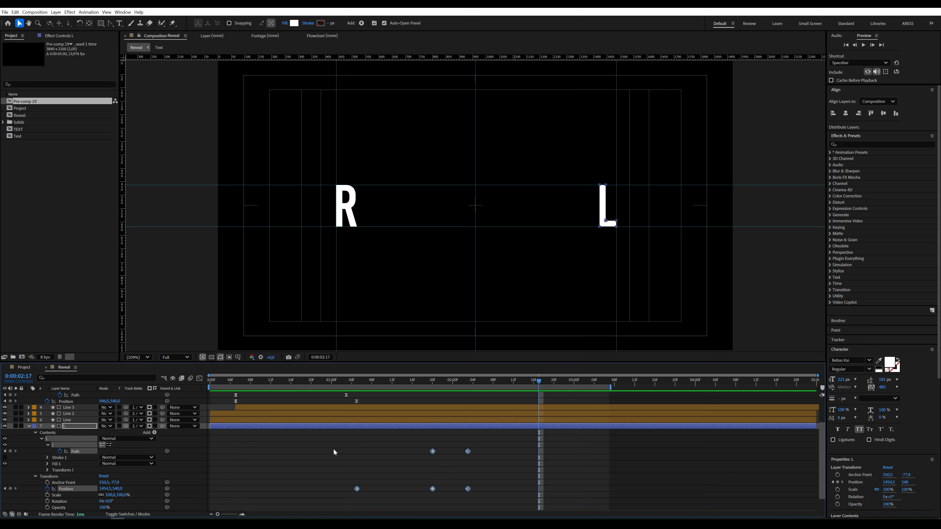
pyautogui.press('F9')
pyautogui.click(199, 379)
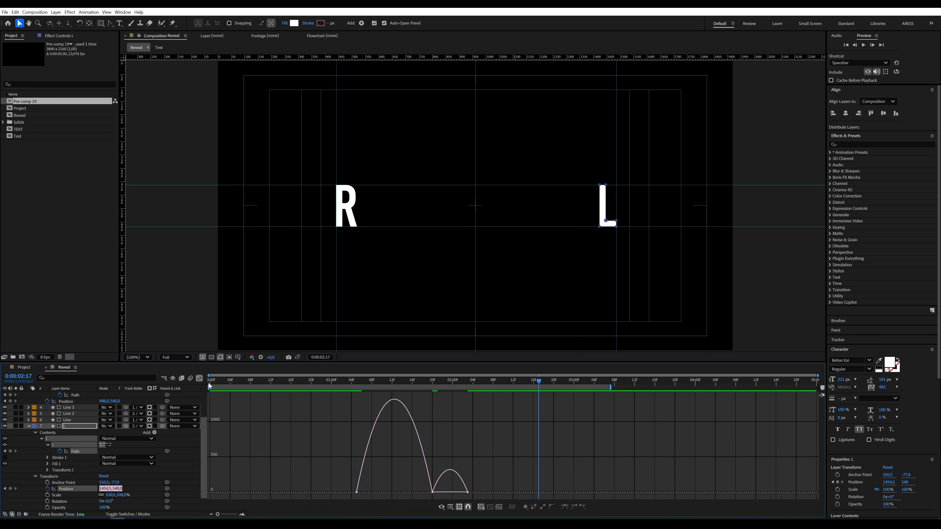
pyautogui.moveTo(492, 490); pyautogui.dragTo(383, 491)
pyautogui.click(357, 385)
pyautogui.press('space')
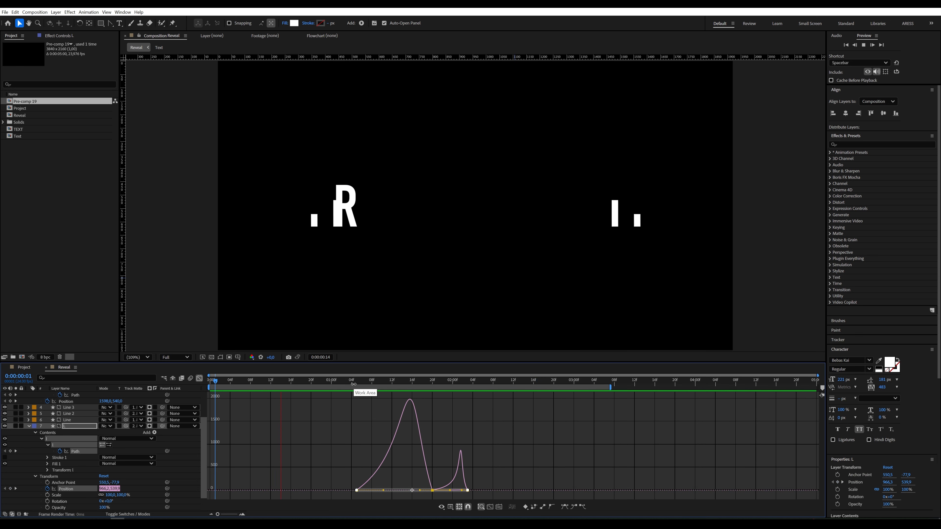
# Collapse the L layer and add position keyframes on the R layer at 1:05 and 2:03.
pyautogui.press('space')
pyautogui.click(41, 427)
pyautogui.click(29, 426)
pyautogui.click(61, 476)
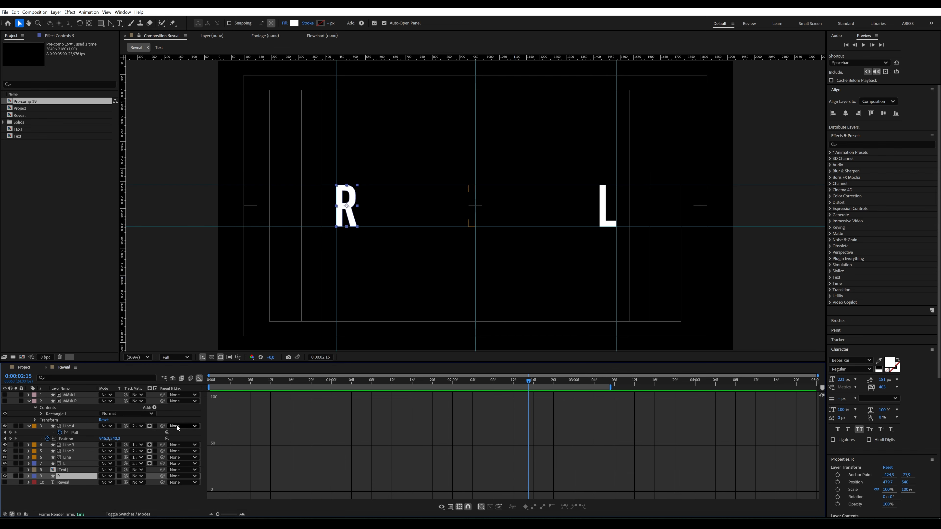
pyautogui.click(199, 378)
pyautogui.click(328, 464)
pyautogui.press('u')
pyautogui.click(358, 382)
pyautogui.click(62, 489)
pyautogui.hotkey('alt', 'shift', 'p')
pyautogui.moveTo(454, 381); pyautogui.dragTo(468, 380)
pyautogui.hotkey('alt', 'shift', 'p')
# Set the R layer's x position to 1003.7 at 1:05 and 422.7 at 1:20, and make MAsk L its track matte.
pyautogui.press('j')
pyautogui.click(11, 495)
pyautogui.moveTo(105, 496); pyautogui.dragTo(282, 486)
pyautogui.click(5, 495)
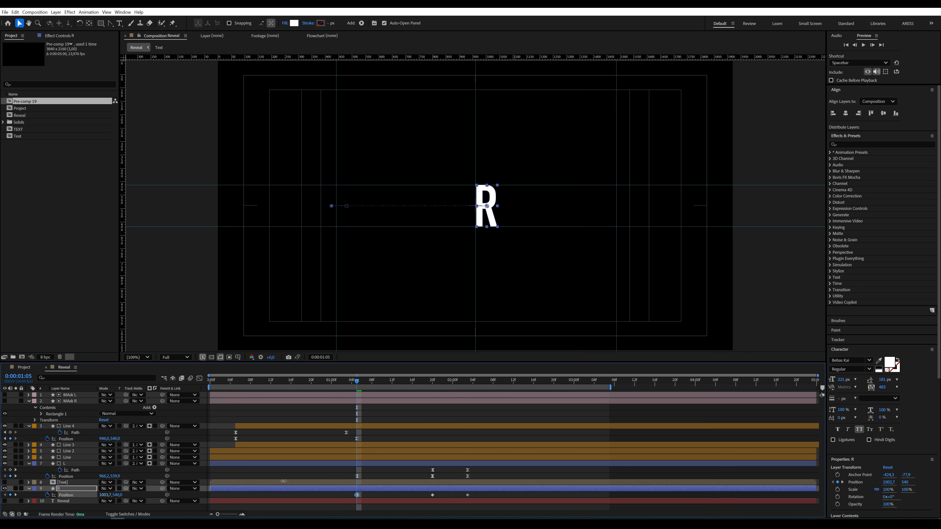
pyautogui.moveTo(126, 489); pyautogui.dragTo(72, 396)
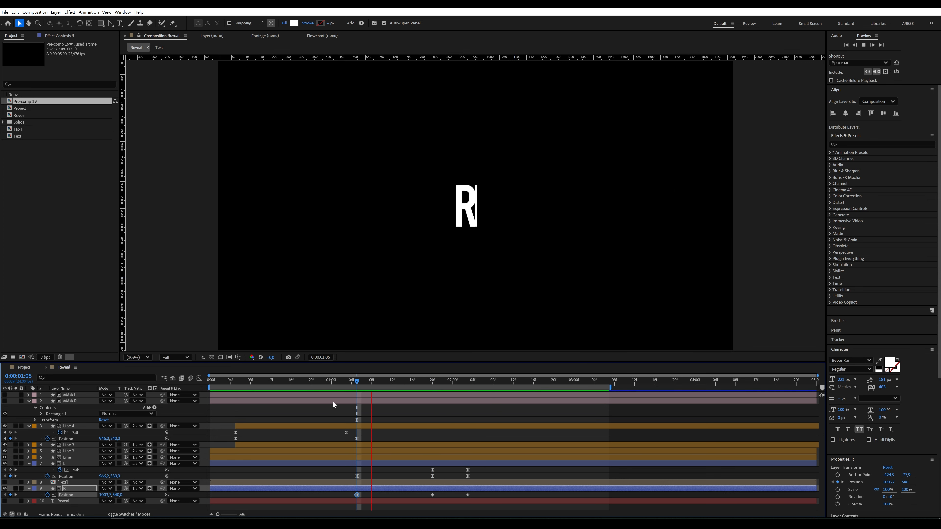
# Expand the R layer's contents and add keyframes for both of its paths at 1:20 and 2:03.
pyautogui.click(539, 381)
pyautogui.click(433, 382)
pyautogui.click(29, 489)
pyautogui.click(29, 489)
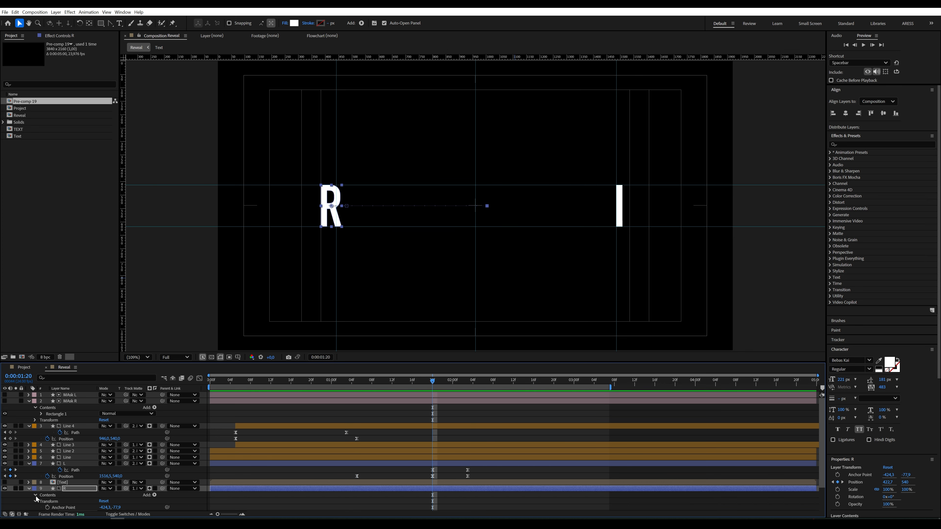
pyautogui.click(36, 495)
pyautogui.scroll(-1, 36, 495)
pyautogui.click(41, 471)
pyautogui.click(48, 477)
pyautogui.click(59, 483)
pyautogui.click(48, 490)
pyautogui.click(59, 496)
pyautogui.click(467, 381)
pyautogui.click(10, 495)
pyautogui.click(10, 483)
pyautogui.click(5, 483)
# At 1:20, pull the R's leg, bowl and counter points back to the stem to form a vertical bar.
pyautogui.scroll(1, 331, 203)
pyautogui.scroll(1, 351, 253)
pyautogui.moveTo(366, 248); pyautogui.dragTo(272, 239)
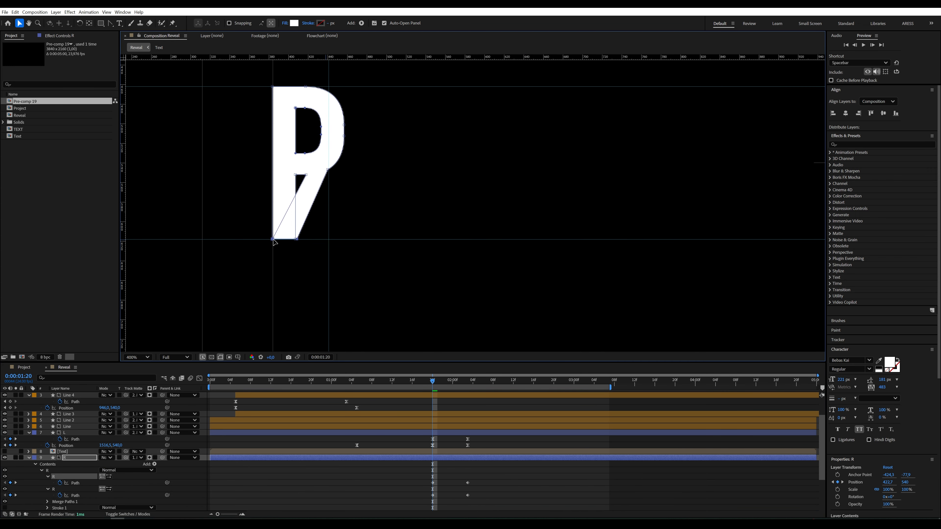
pyautogui.moveTo(307, 175); pyautogui.dragTo(314, 136)
pyautogui.press('space')
pyautogui.press('space')
pyautogui.moveTo(319, 142); pyautogui.dragTo(289, 142)
pyautogui.moveTo(303, 124); pyautogui.dragTo(285, 124)
pyautogui.moveTo(303, 169); pyautogui.dragTo(288, 168)
pyautogui.moveTo(362, 168); pyautogui.dragTo(335, 133)
pyautogui.moveTo(342, 141); pyautogui.dragTo(291, 141)
# Convert the R's remaining curved points at 1:20 to corners so the bar's edges are straight.
pyautogui.click(111, 24)
pyautogui.keyDown('alt'); pyautogui.click(304, 102); pyautogui.keyUp('alt')
pyautogui.keyDown('alt'); pyautogui.click(294, 185); pyautogui.keyUp('alt')
pyautogui.keyDown('alt'); pyautogui.click(296, 151); pyautogui.keyUp('alt')
pyautogui.keyDown('alt'); pyautogui.click(296, 141); pyautogui.keyUp('alt')
pyautogui.click(21, 23)
pyautogui.moveTo(304, 102); pyautogui.dragTo(305, 185)
# Examine the bar's edges and the L and R path keyframes at 1:20 up close.
pyautogui.scroll(-1, 317, 125)
pyautogui.click(301, 504)
pyautogui.click(75, 440)
pyautogui.scroll(1, 294, 177)
pyautogui.scroll(1, 301, 147)
pyautogui.moveTo(426, 435); pyautogui.dragTo(439, 442)
pyautogui.click(71, 482)
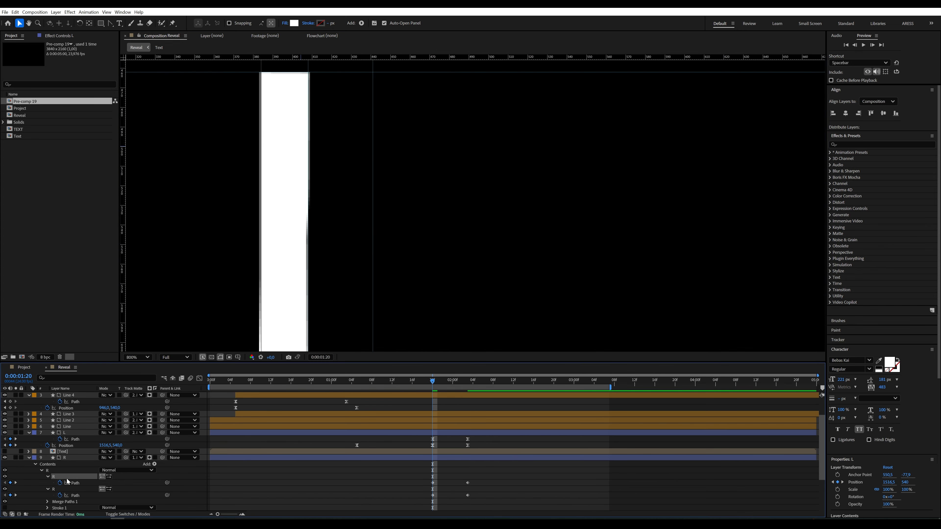
pyautogui.moveTo(425, 479); pyautogui.dragTo(439, 499)
pyautogui.scroll(-1, 312, 166)
pyautogui.click(416, 288)
# Preview the letters unfolding, fit the composition in the viewer, and play it again.
pyautogui.scroll(-2, 416, 289)
pyautogui.press('space')
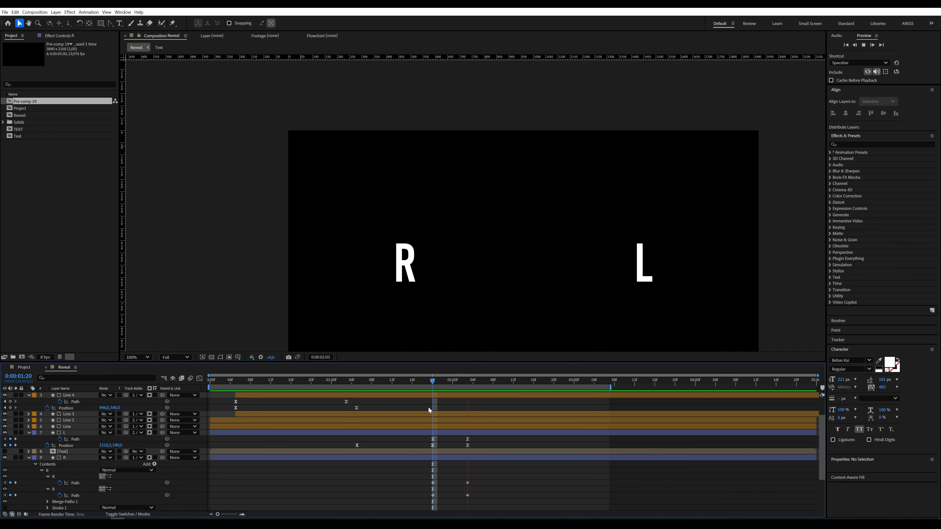
pyautogui.click(139, 357)
pyautogui.click(143, 368)
pyautogui.click(341, 380)
pyautogui.press('space')
pyautogui.press('space')
# Easy-ease all the R layer's path and position keyframes, skew the position speed curves to peak late, and collapse the layer.
pyautogui.scroll(-3, 495, 488)
pyautogui.moveTo(477, 478); pyautogui.dragTo(347, 479)
pyautogui.press('F9')
pyautogui.click(199, 378)
pyautogui.click(201, 379)
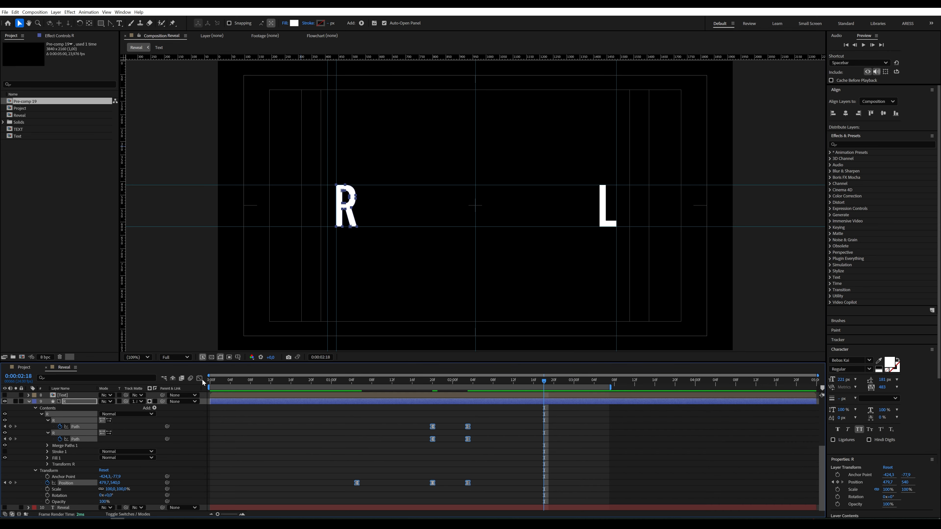
pyautogui.click(28, 402)
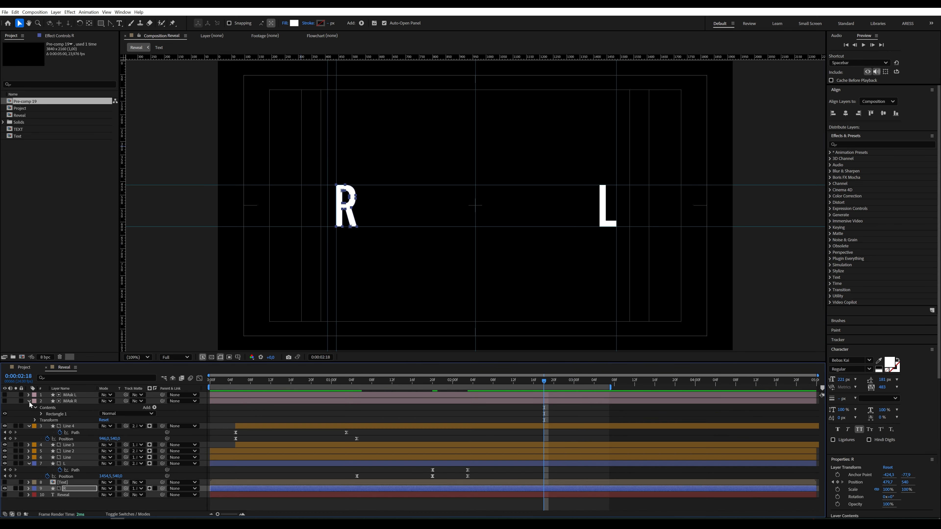
# Preview the R and L animation from 1:03 and again from the start.
pyautogui.click(347, 381)
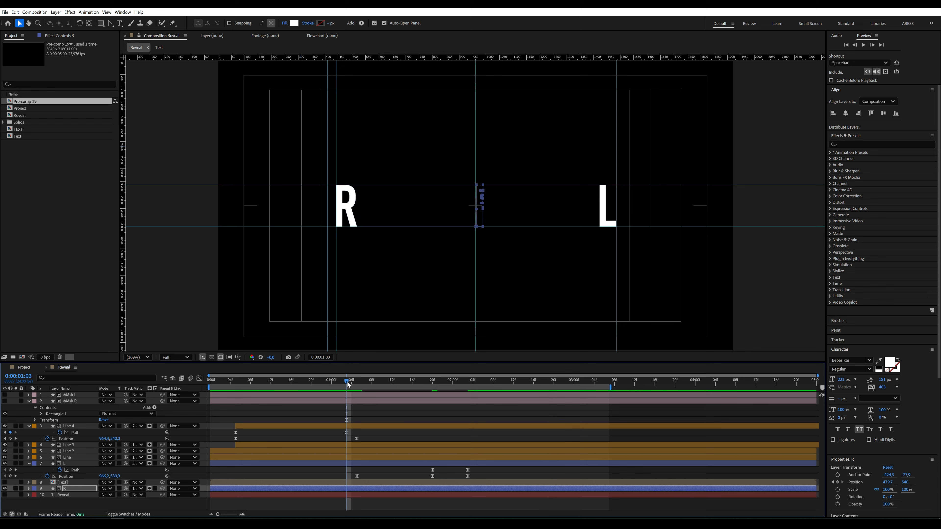
pyautogui.press('space')
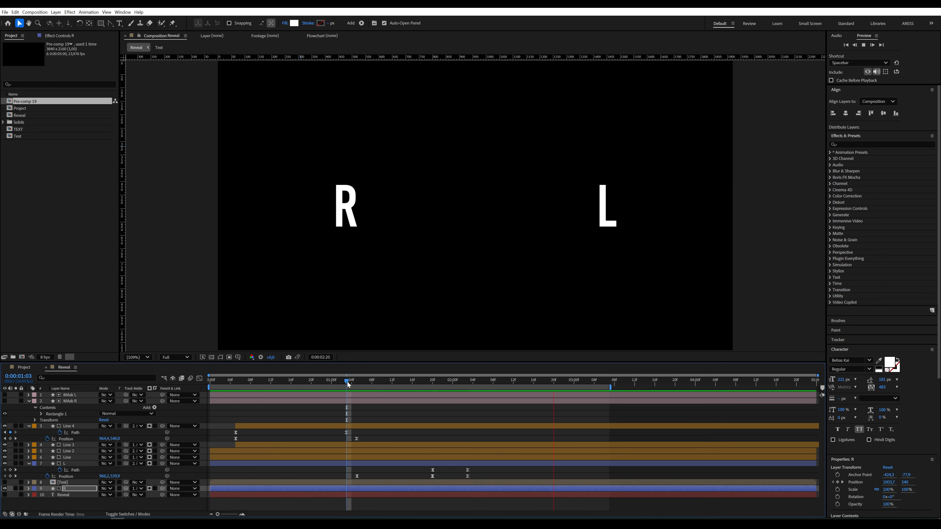
pyautogui.press('space')
pyautogui.press('Home')
pyautogui.press('space')
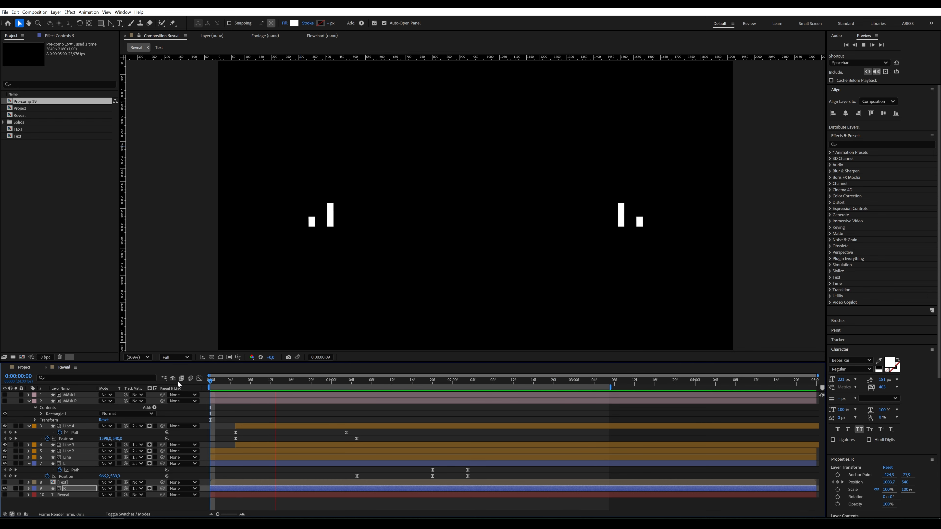
pyautogui.press('space')
# Show the Text layer, mask its E V E A letters with a rectangle, and keyframe the mask path at 1:20 and 1:05.
pyautogui.click(428, 382)
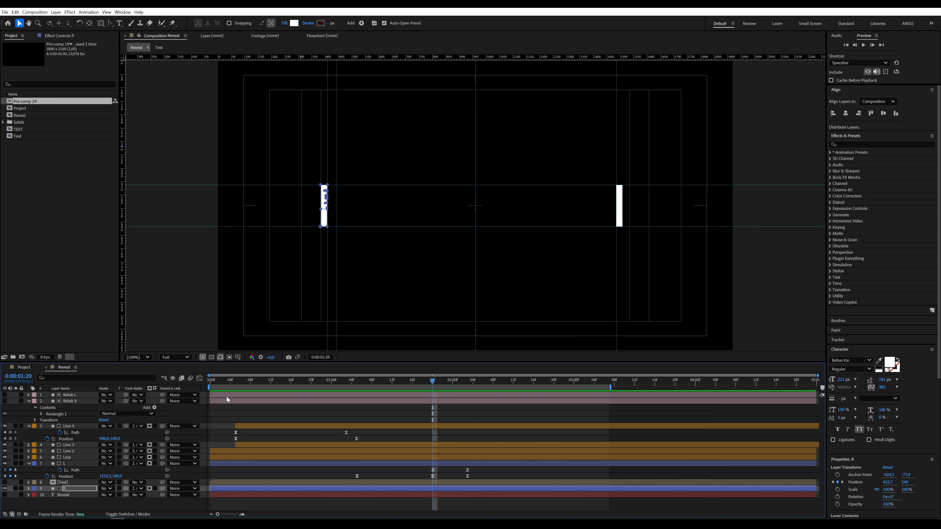
pyautogui.click(4, 482)
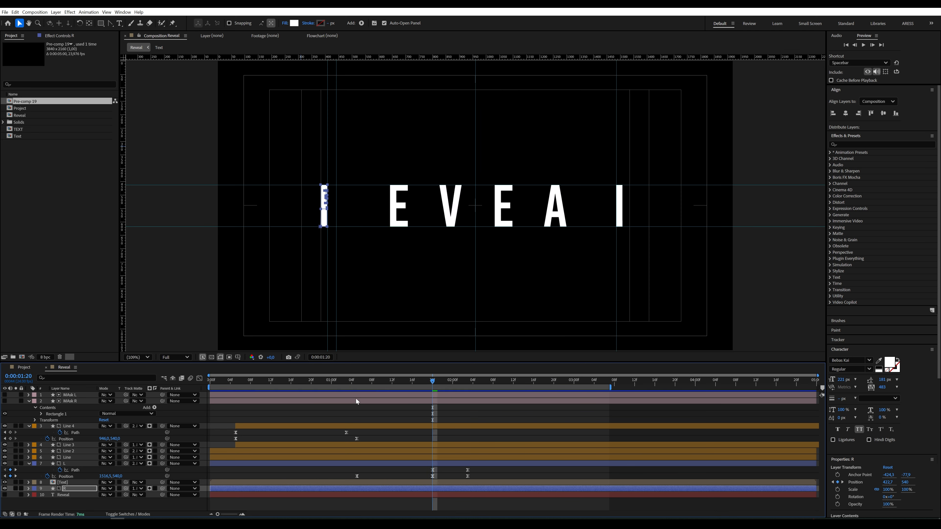
pyautogui.click(355, 382)
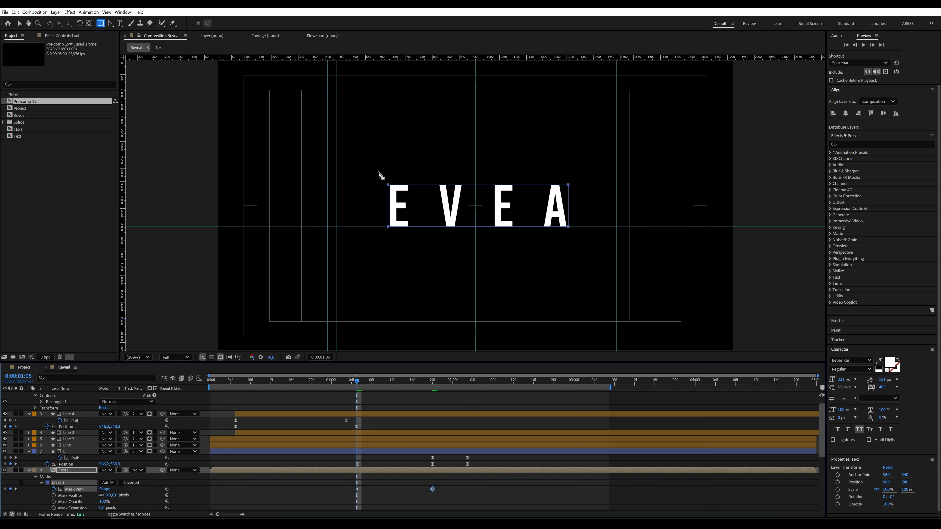
pyautogui.press('v')
# At 1:05, collapse both sides of the Text layer's mask onto the composition's vertical centre line.
pyautogui.click(389, 230)
pyautogui.moveTo(394, 230); pyautogui.dragTo(475, 233)
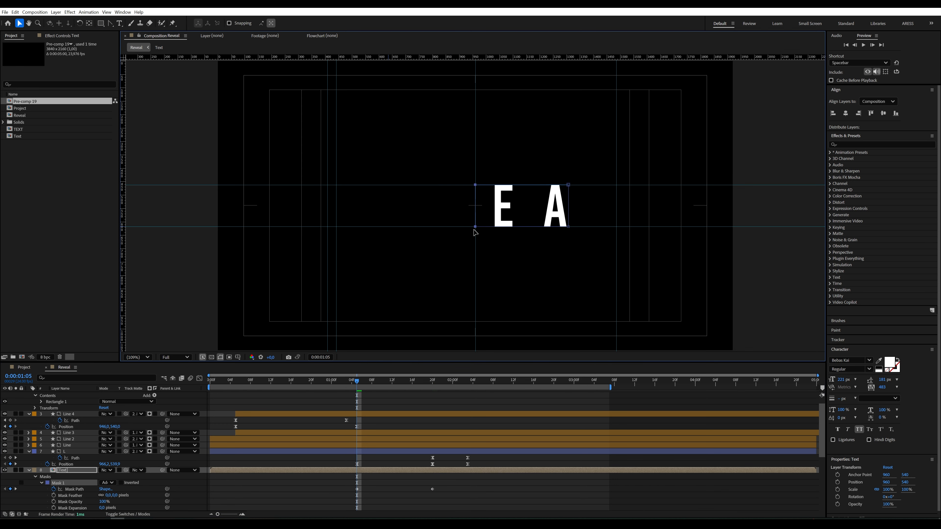
pyautogui.moveTo(591, 241); pyautogui.dragTo(479, 191)
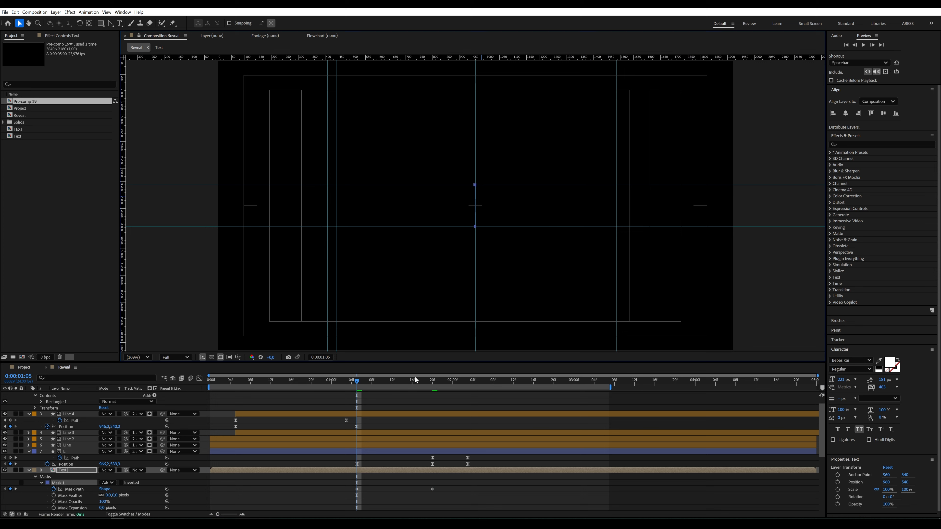
# At 1:20, widen the Text layer's mask so its sides reach the R and L bars.
pyautogui.moveTo(416, 380); pyautogui.dragTo(429, 380)
pyautogui.moveTo(395, 251); pyautogui.dragTo(328, 185)
pyautogui.moveTo(576, 243); pyautogui.dragTo(612, 190)
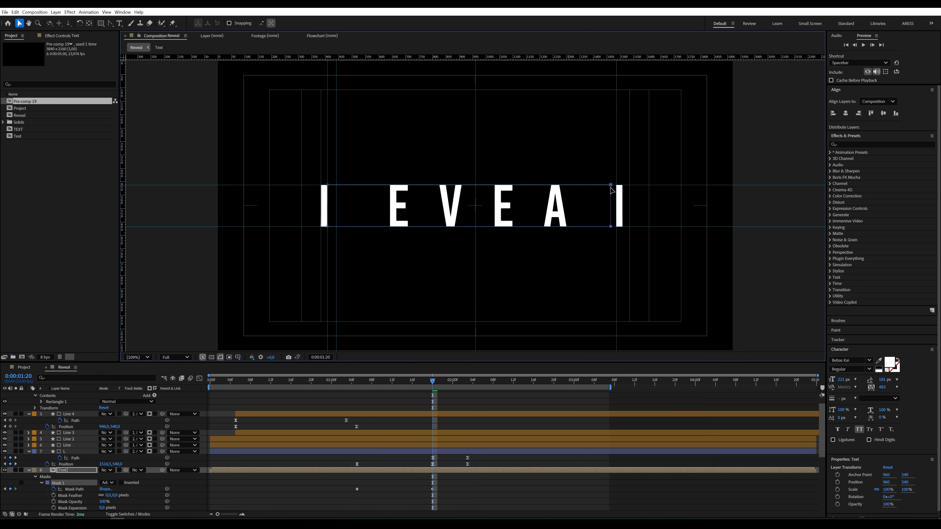
# Easy-ease the Text layer's mask path keyframes, shift their speed curve to peak later, and preview from the start.
pyautogui.moveTo(452, 486); pyautogui.dragTo(351, 494)
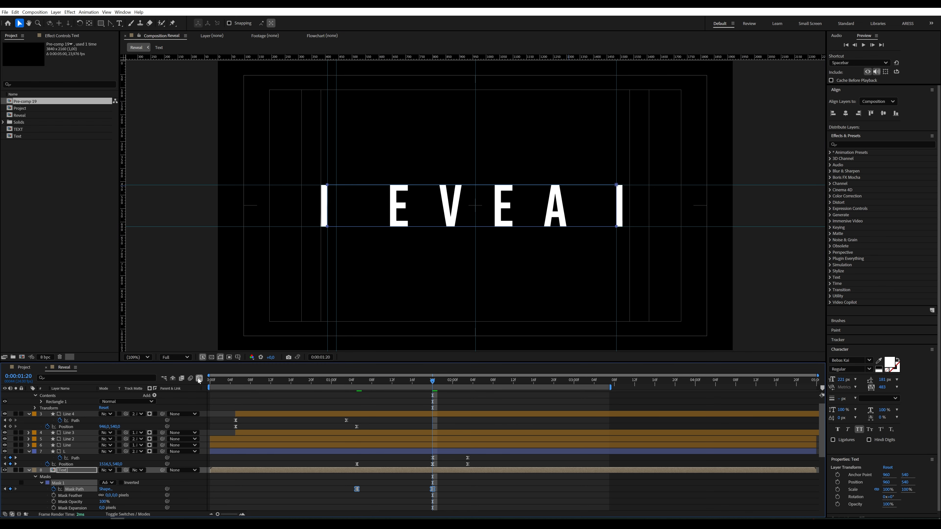
pyautogui.click(199, 378)
pyautogui.moveTo(345, 482); pyautogui.dragTo(441, 501)
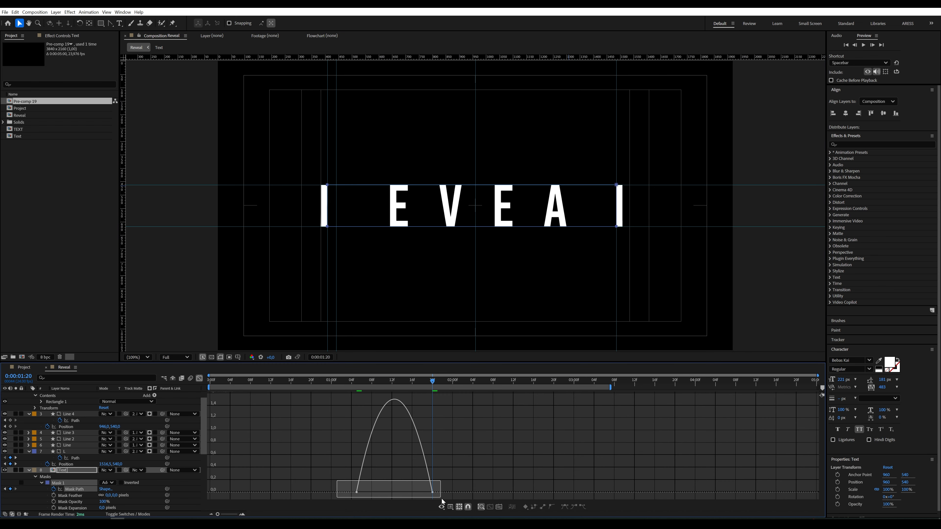
pyautogui.moveTo(369, 490); pyautogui.dragTo(388, 491)
pyautogui.click(199, 378)
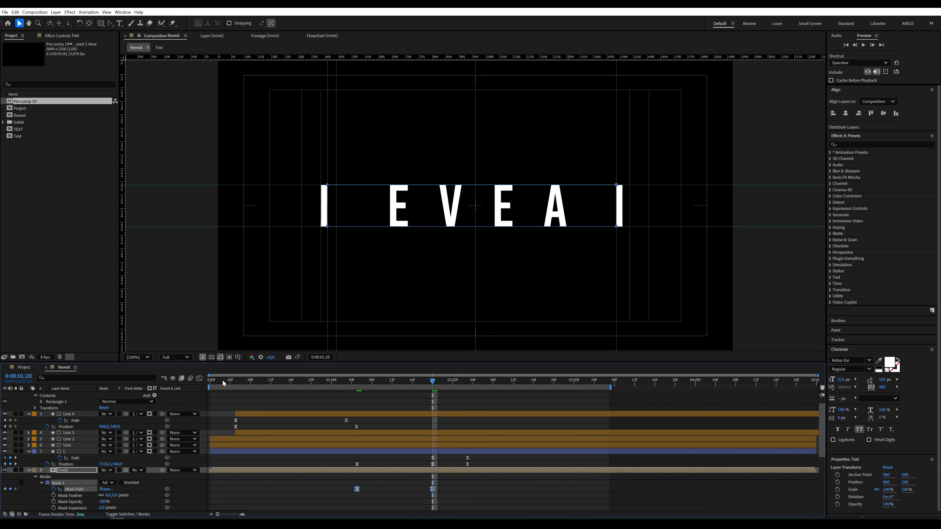
pyautogui.press('Home')
pyautogui.press('space')
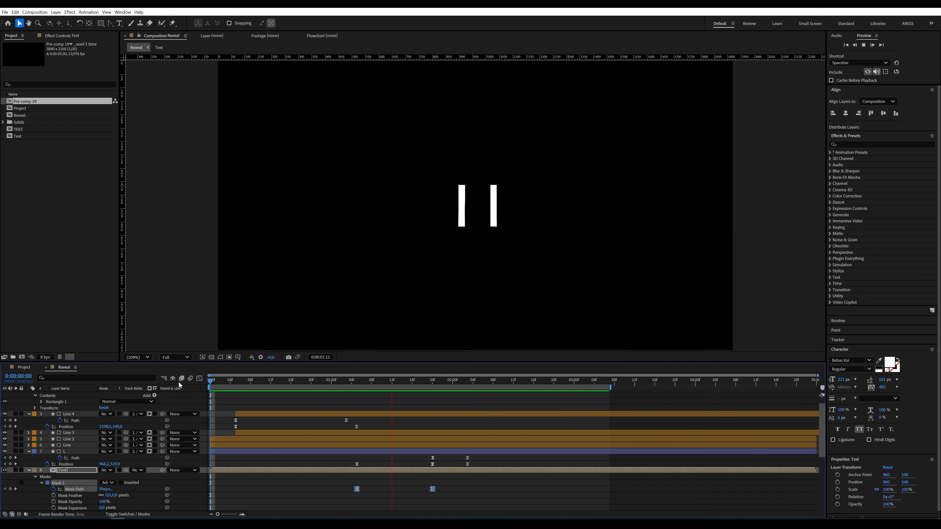
pyautogui.press('space')
# Check the mask against the bars at 1:16, refine its speed curve to match their late-peaking motion, and preview.
pyautogui.moveTo(356, 385); pyautogui.dragTo(412, 391)
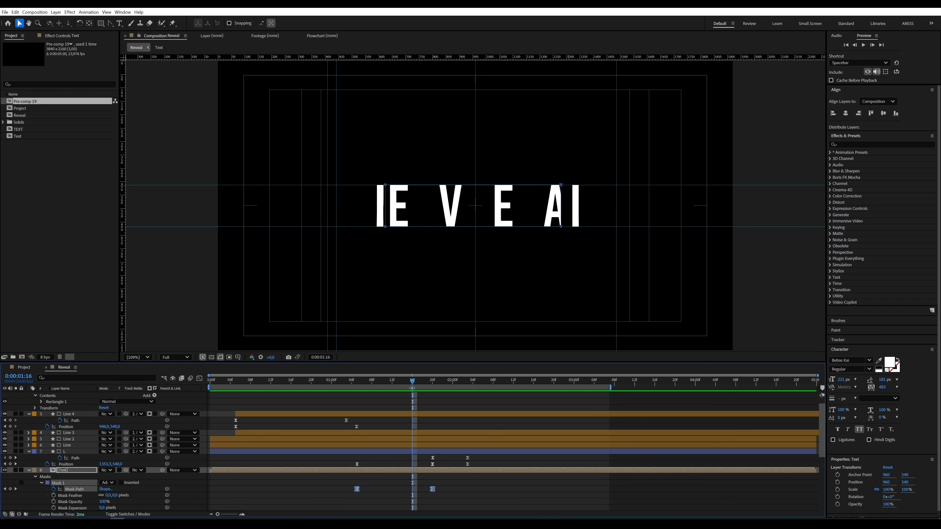
pyautogui.click(199, 378)
pyautogui.moveTo(452, 481); pyautogui.dragTo(383, 490)
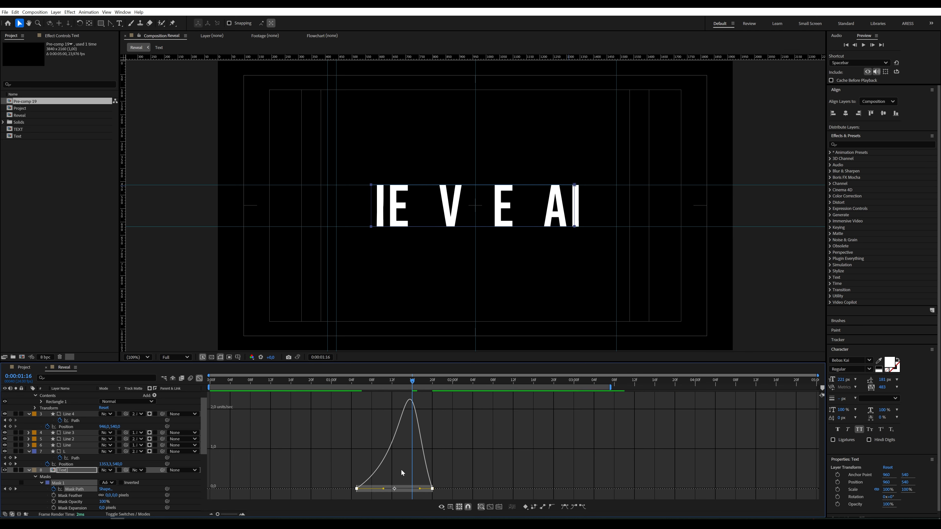
pyautogui.click(351, 384)
pyautogui.press('space')
pyautogui.press('space')
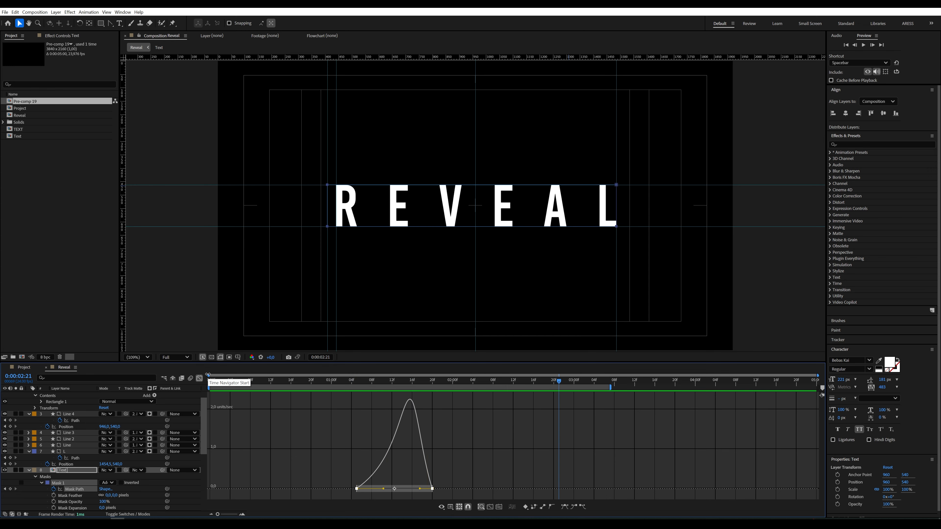
pyautogui.click(199, 379)
# Play the whole REVEAL animation from the start, at fit size and at 50% magnification.
pyautogui.click(211, 382)
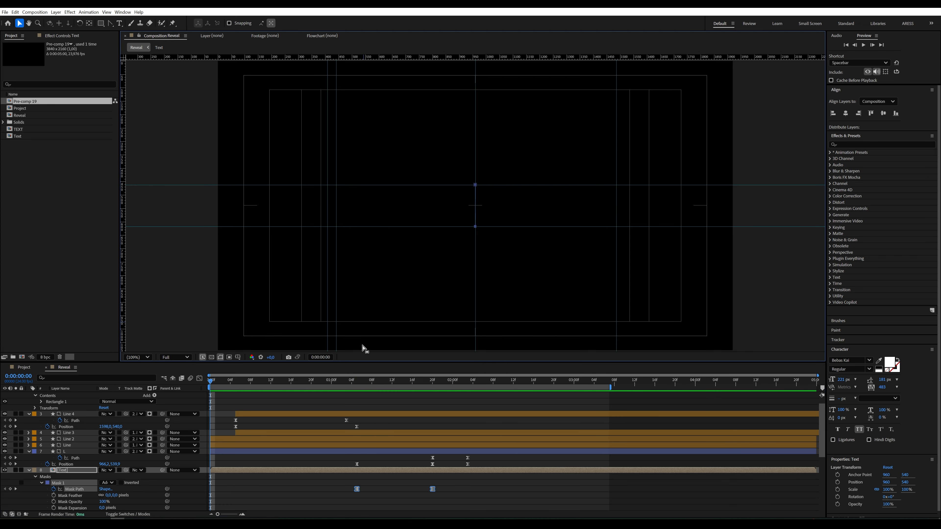
pyautogui.click(294, 395)
pyautogui.press('space')
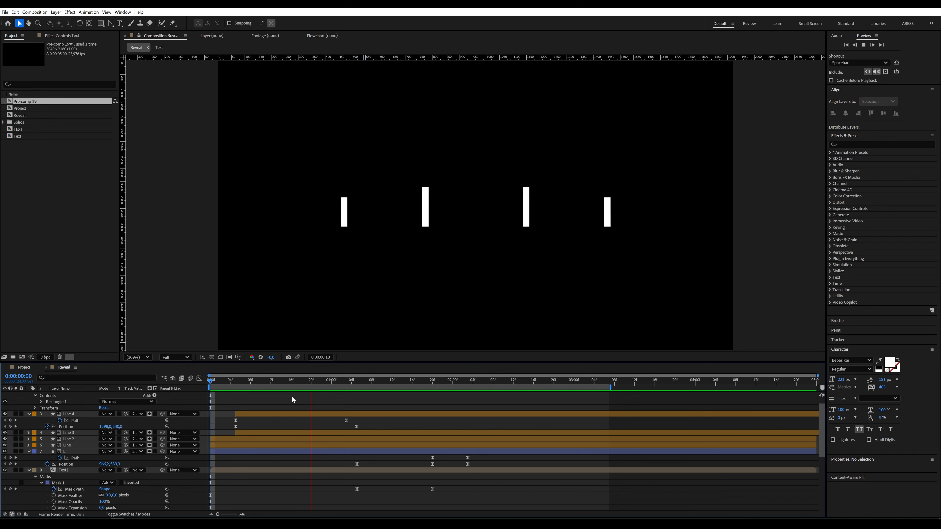
pyautogui.press('space')
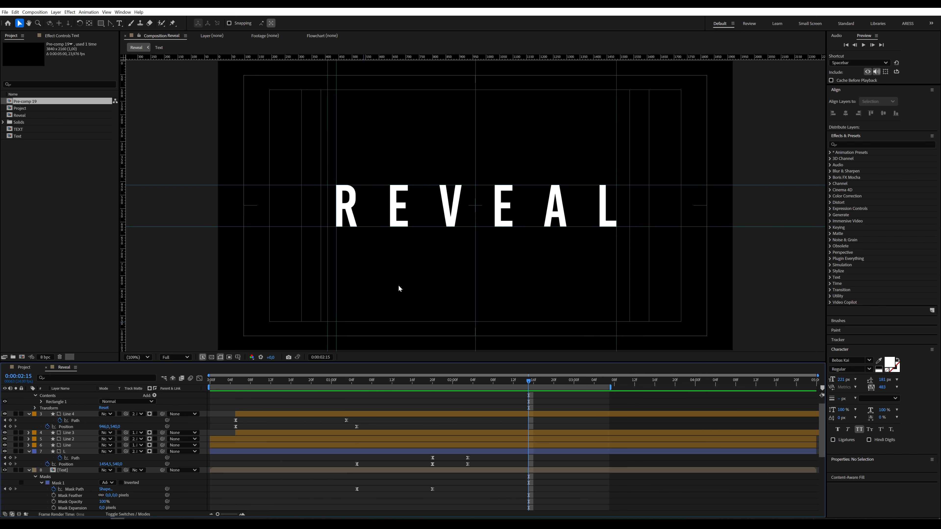
pyautogui.scroll(-2, 397, 285)
pyautogui.click(210, 382)
pyautogui.press('space')
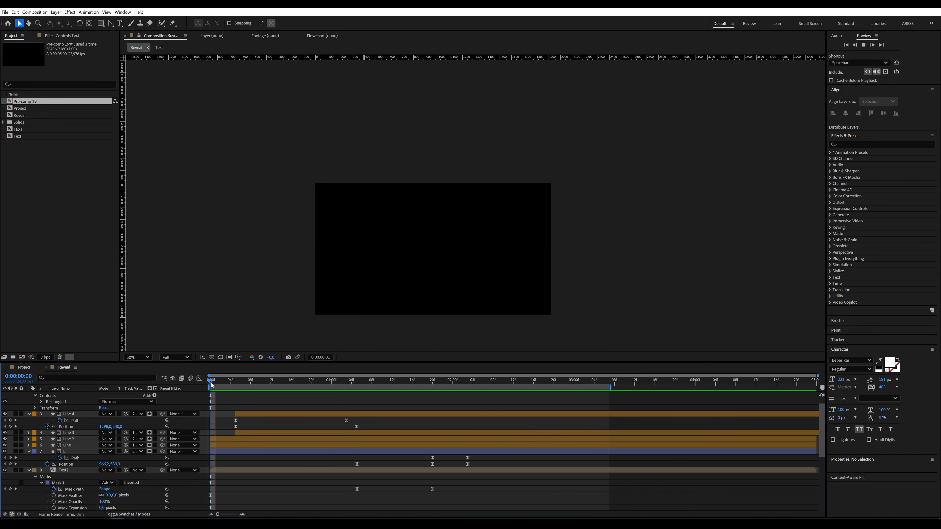